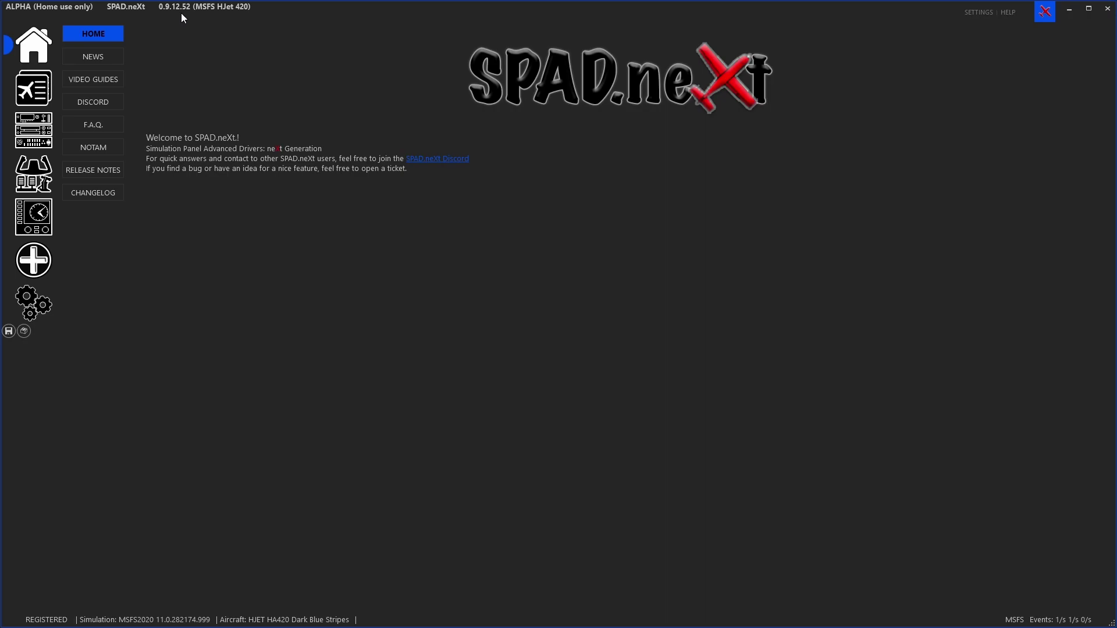
- Review the Expert application settings and the MIDI device settings for the X-TOUCH MINI
{"action": "left_click", "coordinate": [33, 309]}
{"action": "left_click", "coordinate": [90, 57]}
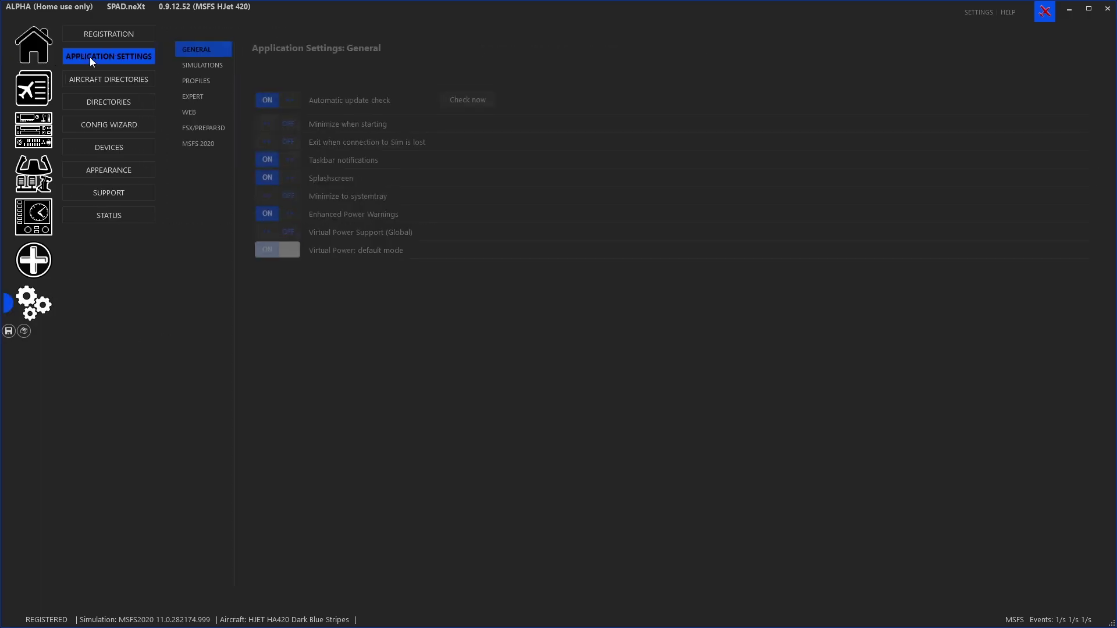
{"action": "left_click", "coordinate": [204, 98]}
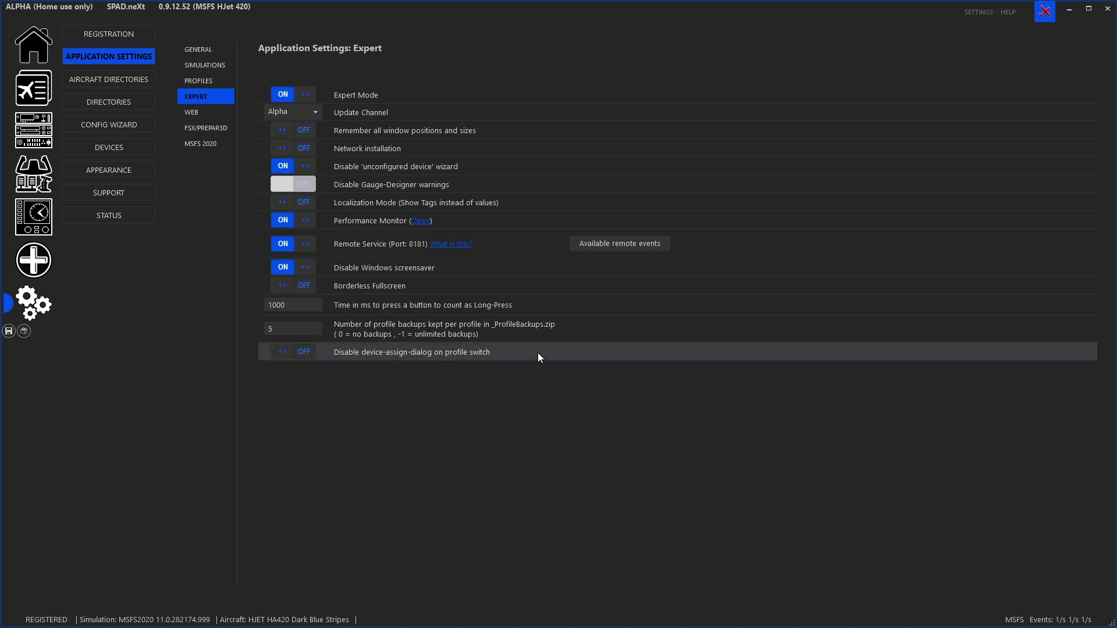
{"action": "left_click", "coordinate": [106, 155]}
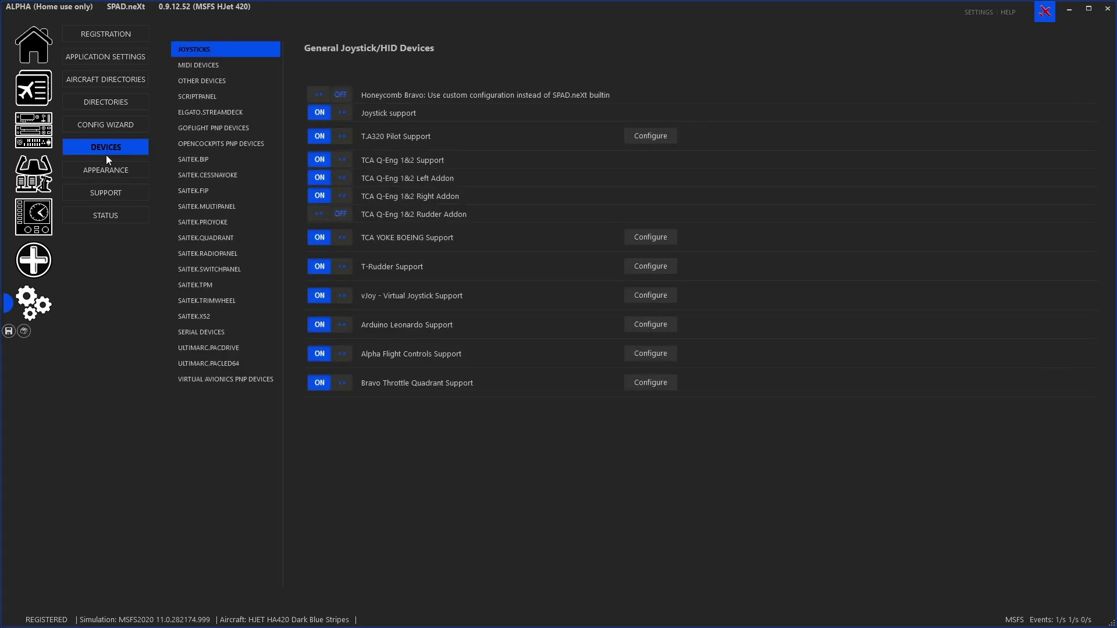
{"action": "left_click", "coordinate": [186, 66]}
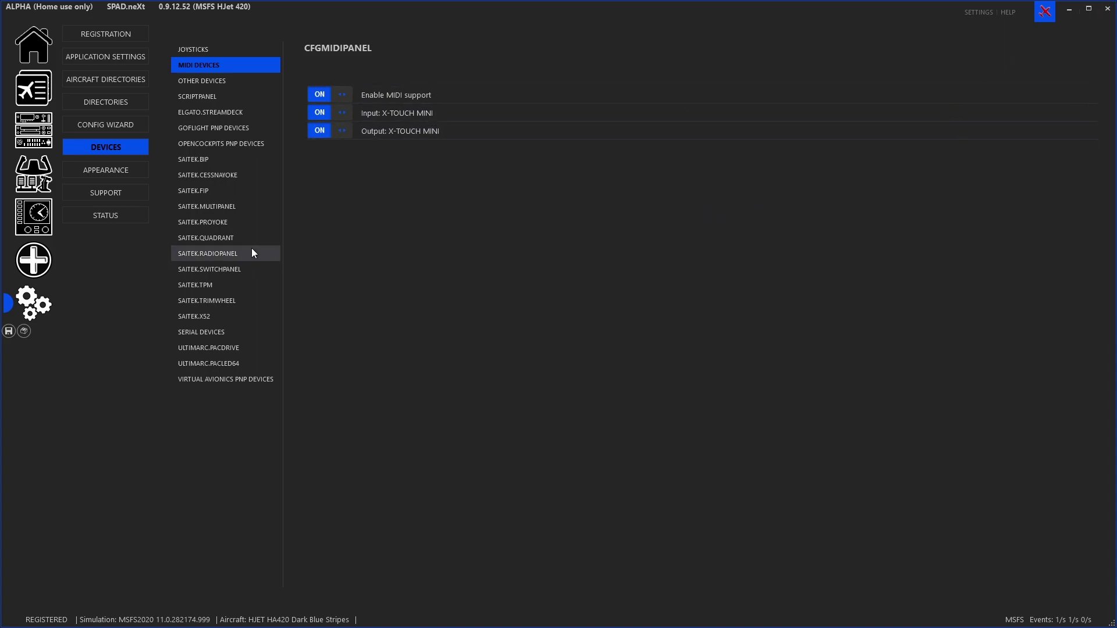
- Open the X-TOUCH MINI device configuration and create a Tuner: Clockwise event for control channel CC 10.1
{"action": "left_click", "coordinate": [41, 127]}
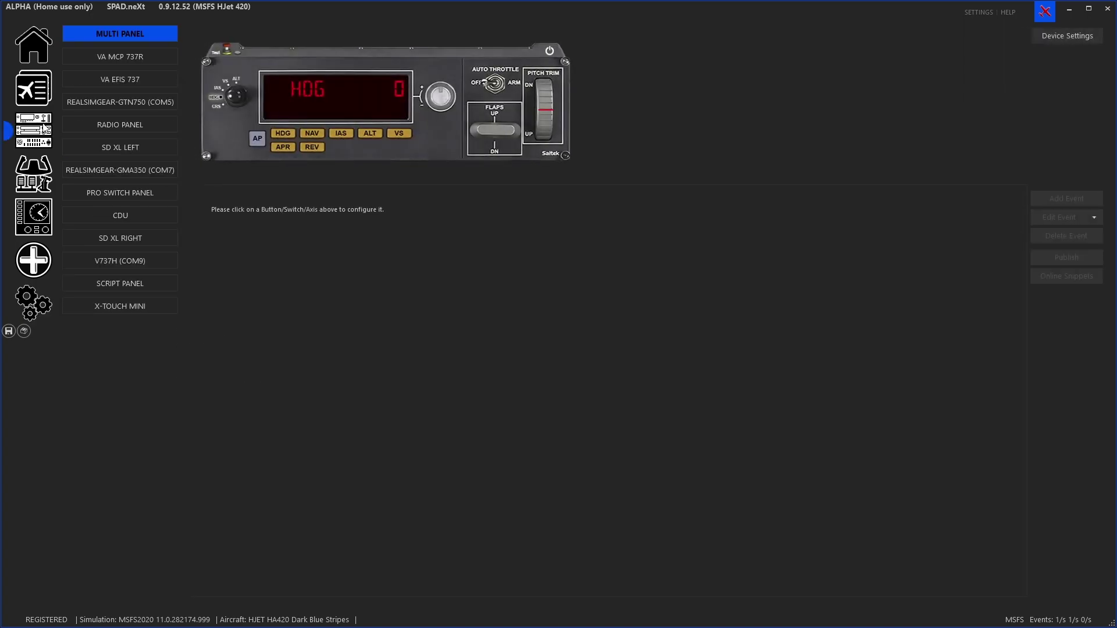
{"action": "left_click", "coordinate": [155, 314]}
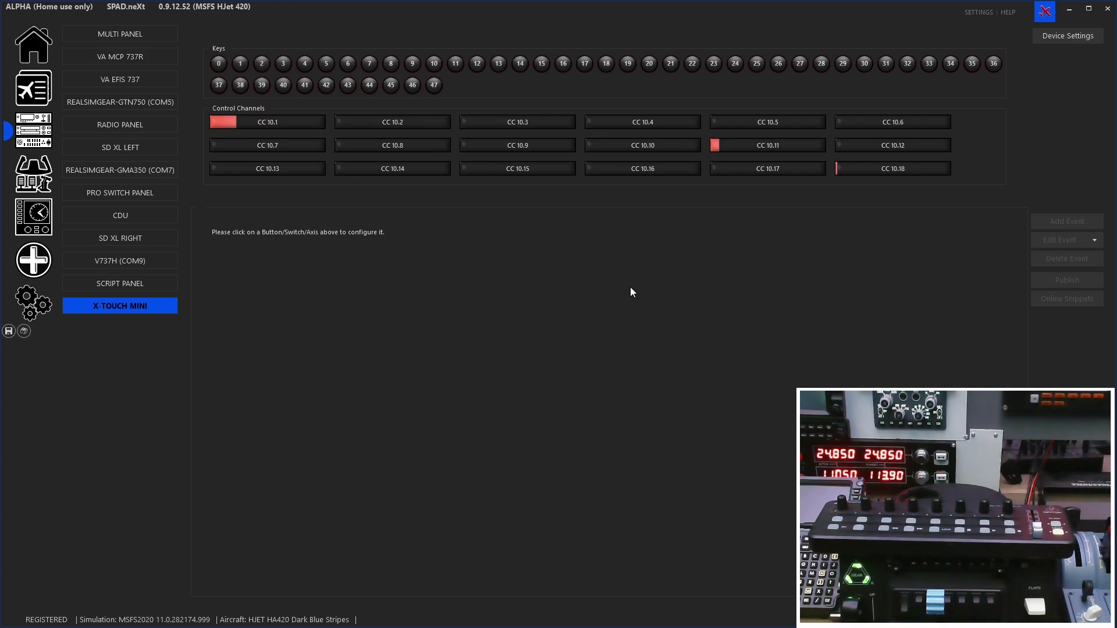
{"action": "left_click", "coordinate": [297, 134]}
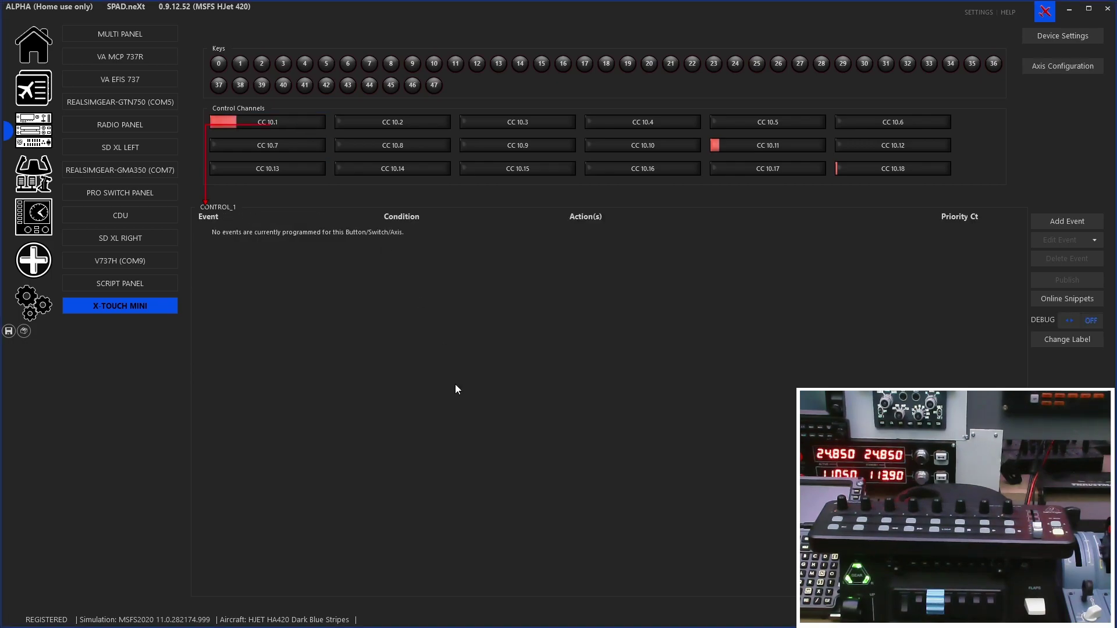
{"action": "left_click", "coordinate": [1052, 227]}
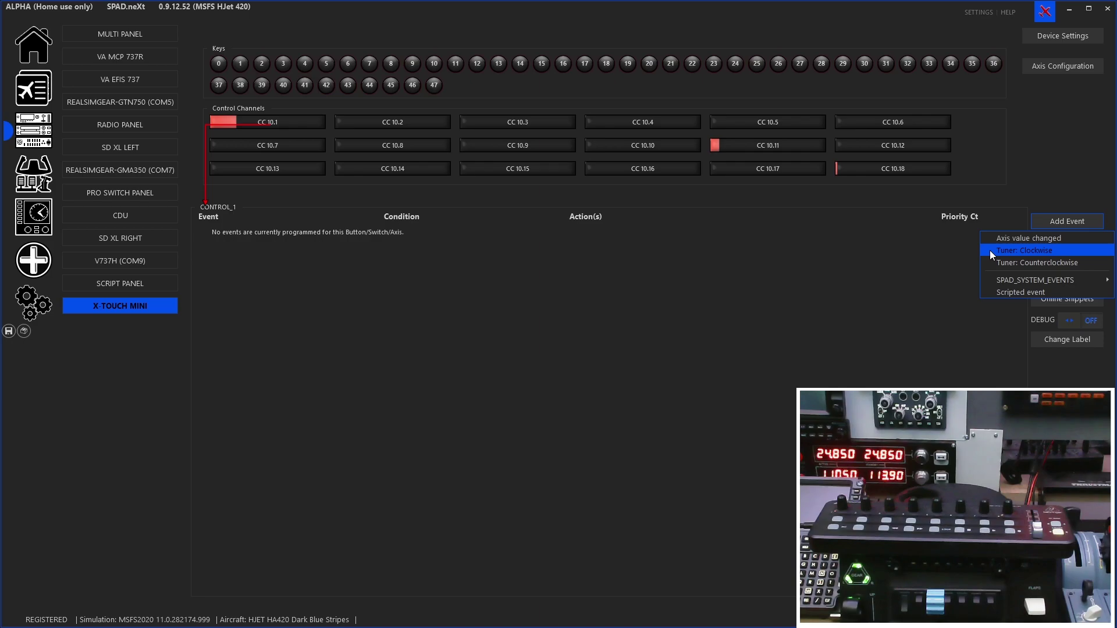
{"action": "left_click", "coordinate": [990, 249]}
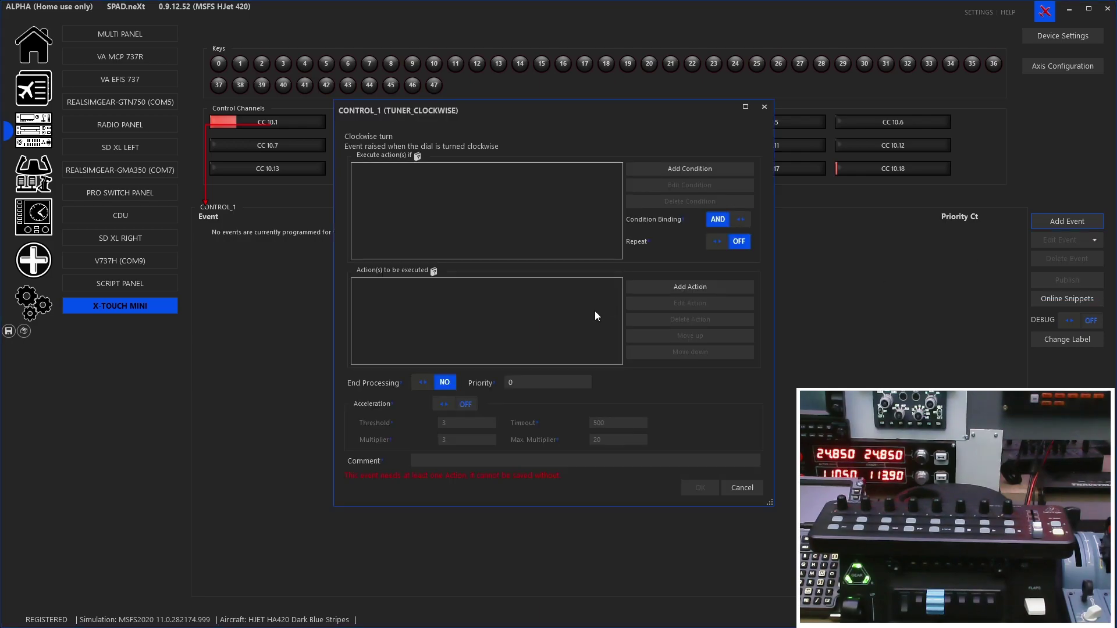
- Give the clockwise event a Send Simulation-Event action using SimConnect's HEADING_BUG_INC, found by searching for heading, and save the event
{"action": "left_click", "coordinate": [676, 287]}
{"action": "left_click", "coordinate": [688, 319]}
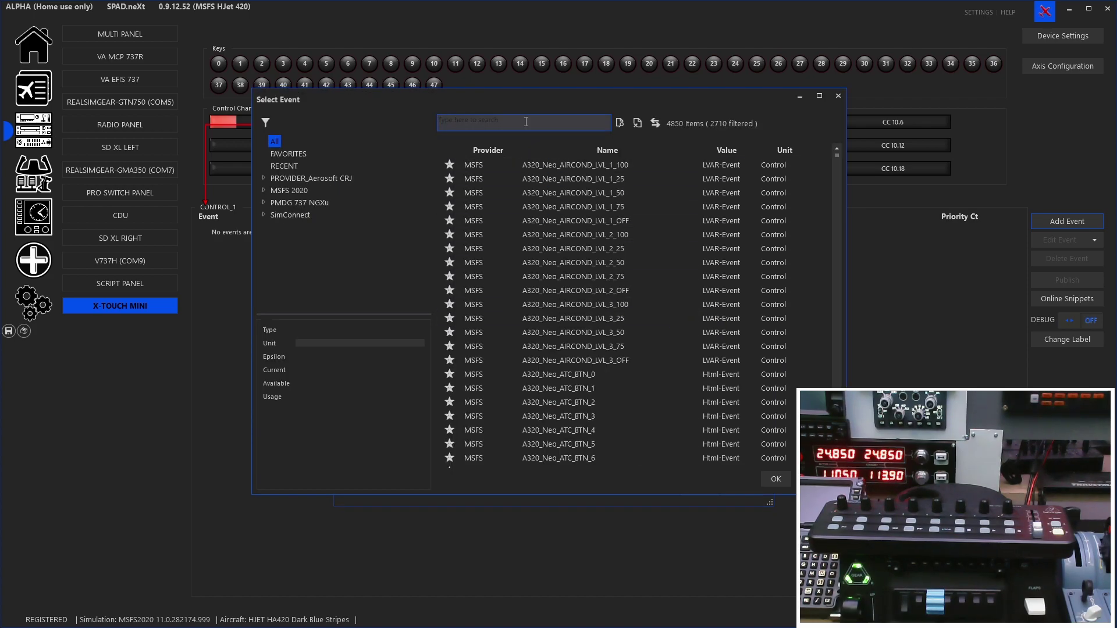
{"action": "type", "text": "heading"}
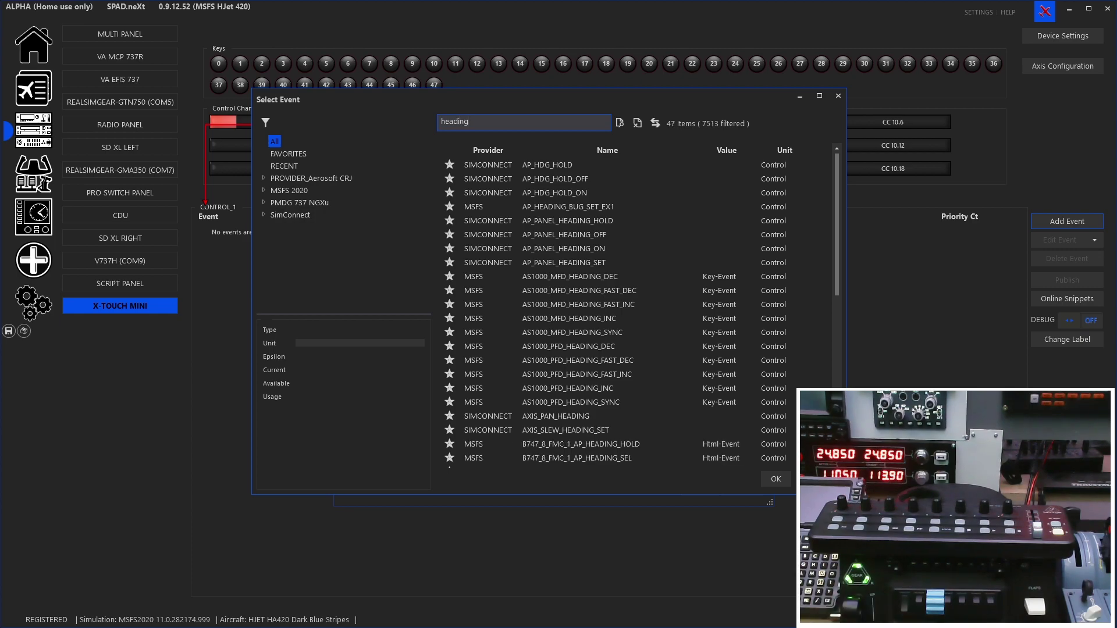
{"action": "scroll", "coordinate": [620, 337], "scroll_direction": "down", "scroll_amount": 1}
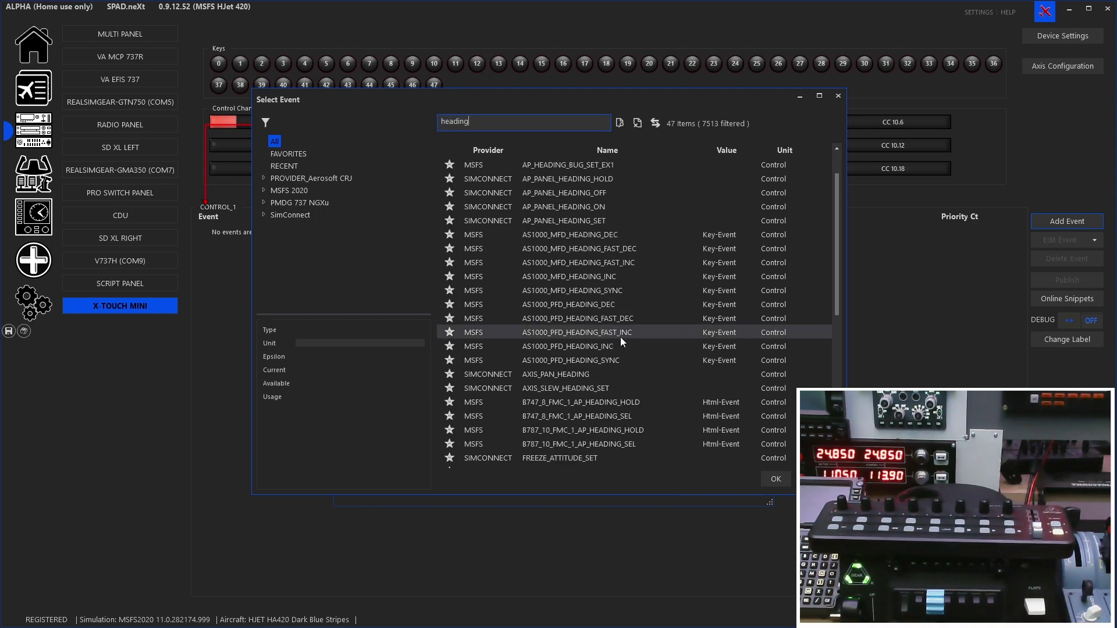
{"action": "left_click", "coordinate": [289, 215]}
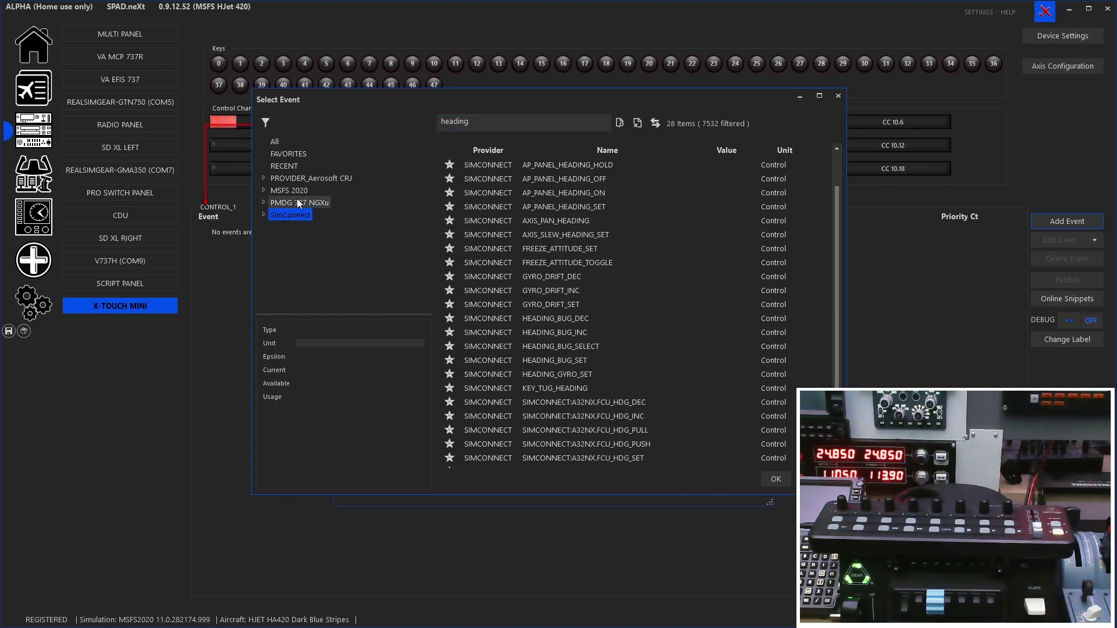
{"action": "left_click", "coordinate": [564, 322]}
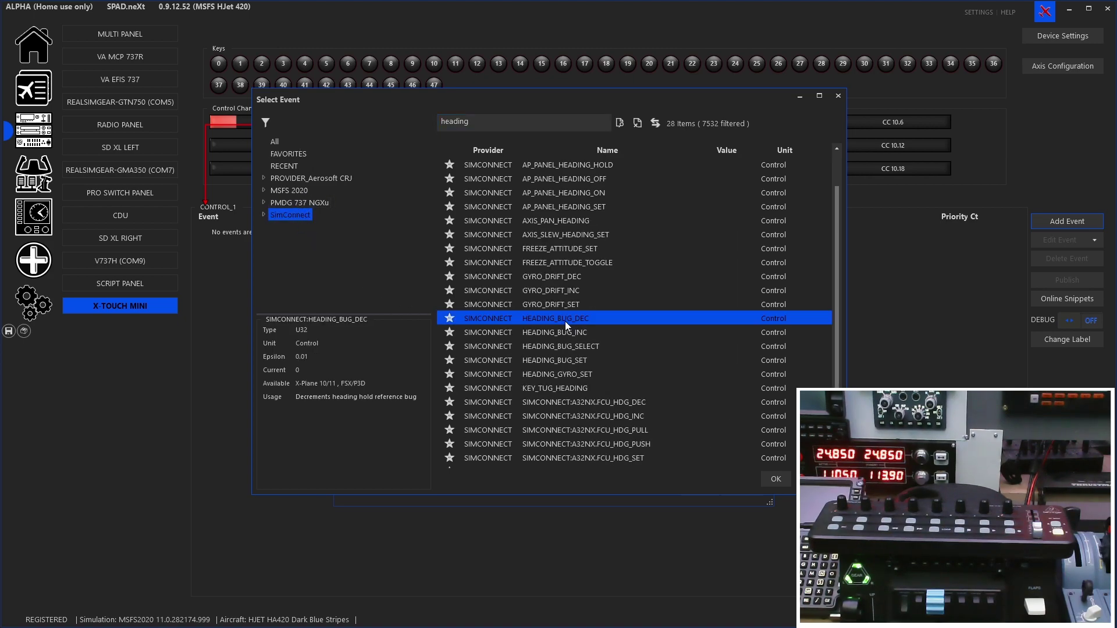
{"action": "left_click", "coordinate": [595, 333]}
{"action": "left_click", "coordinate": [595, 321]}
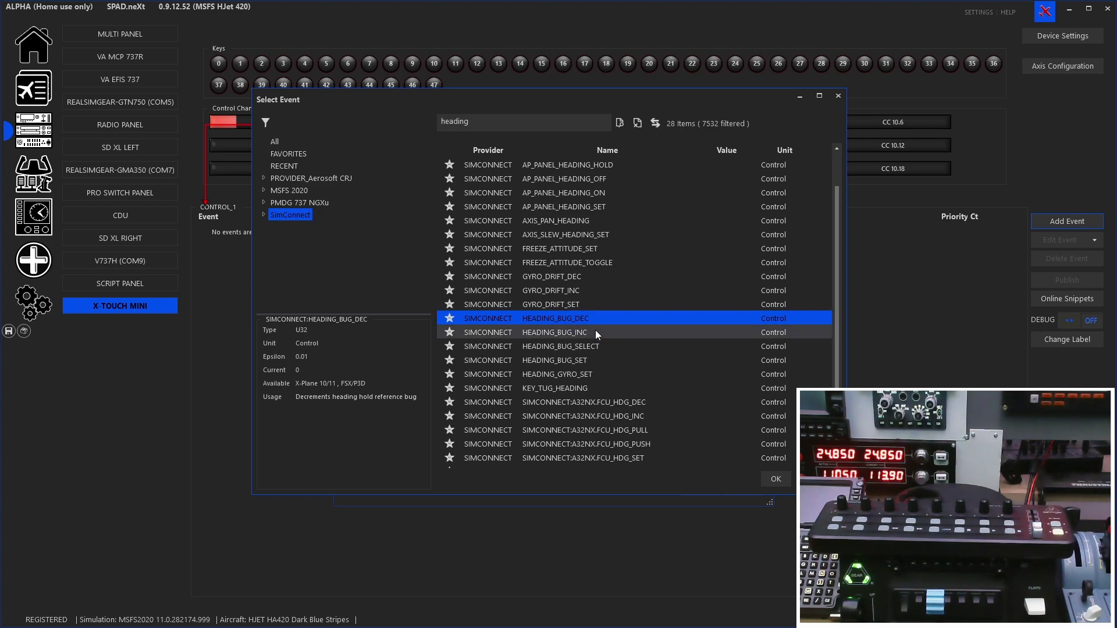
{"action": "double_click", "coordinate": [596, 331]}
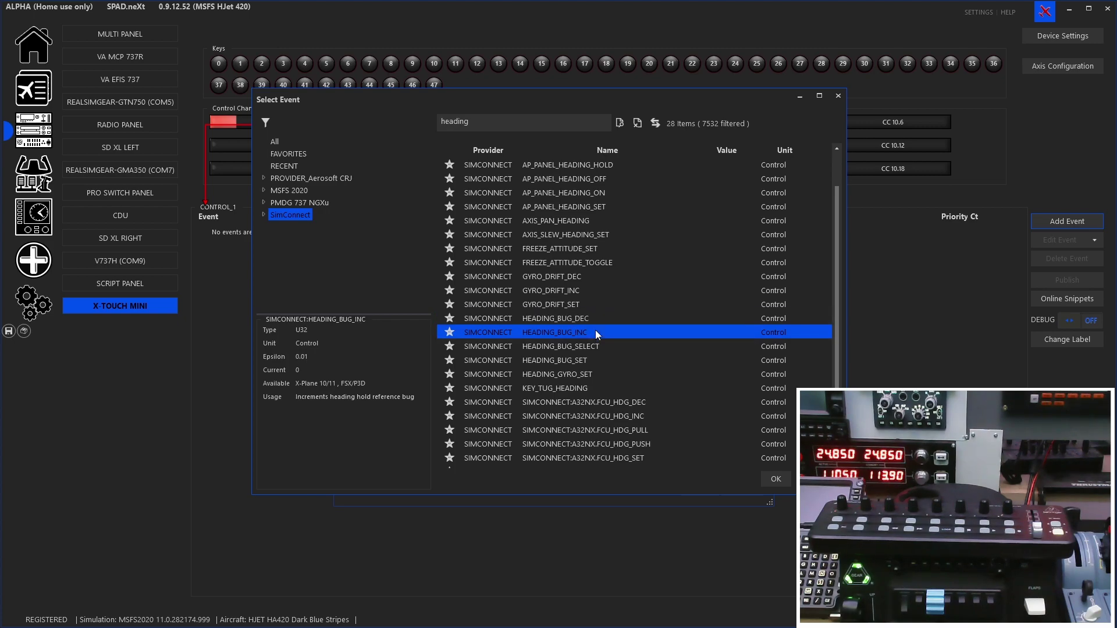
{"action": "left_click", "coordinate": [586, 363]}
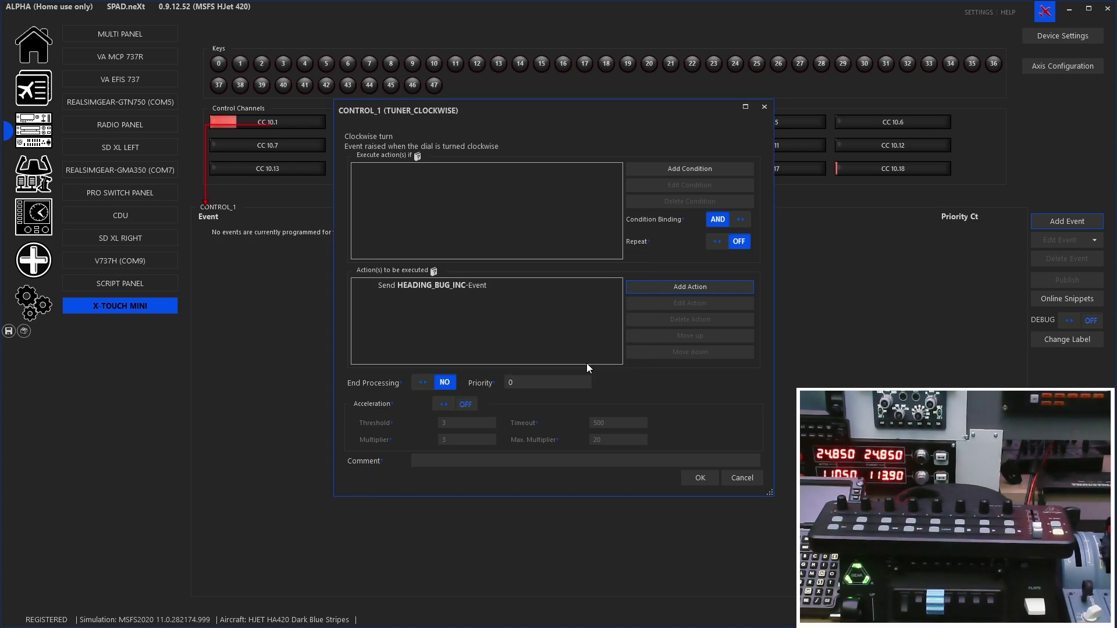
{"action": "left_click", "coordinate": [699, 479]}
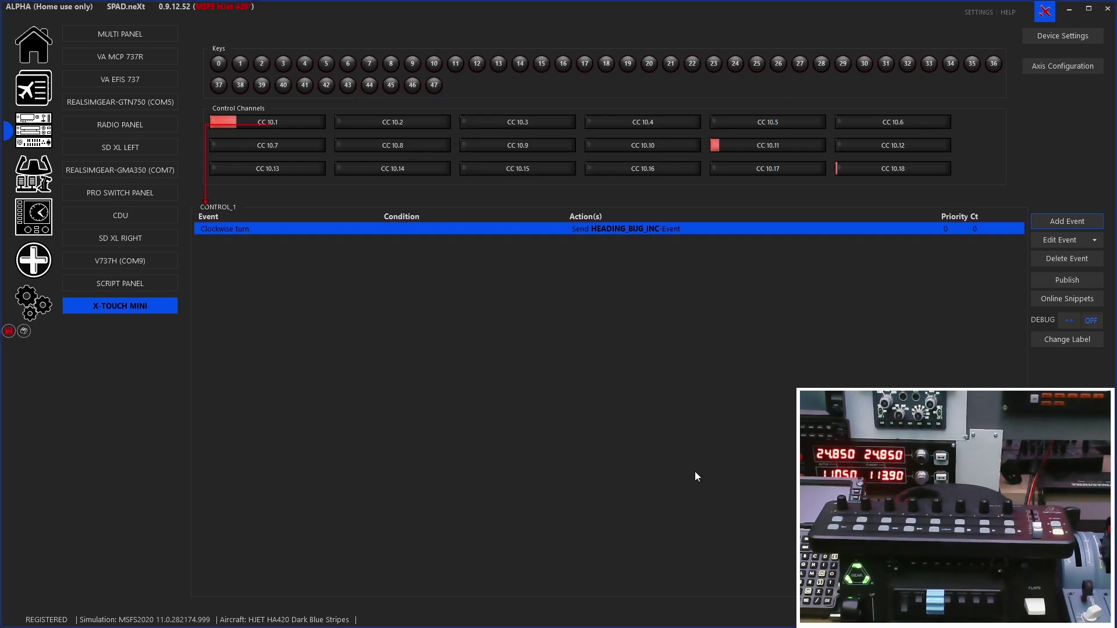
- Add a Tuner: Counterclockwise event to control channel CC 10.1 that sends the SimConnect HEADING_BUG_DEC event
{"action": "left_click", "coordinate": [1039, 223]}
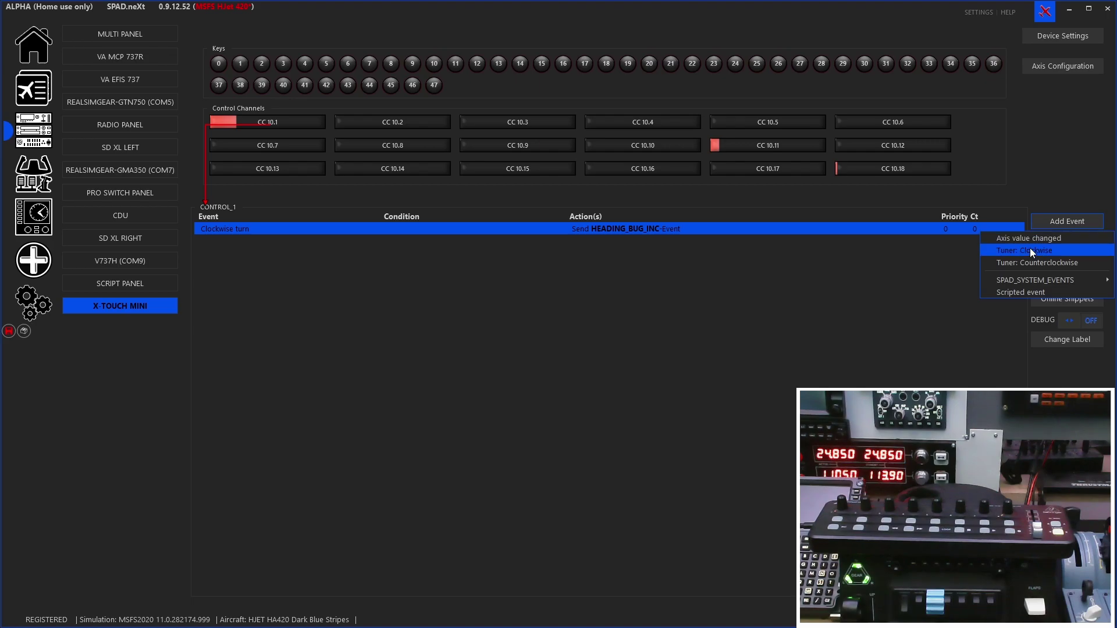
{"action": "left_click", "coordinate": [1024, 262]}
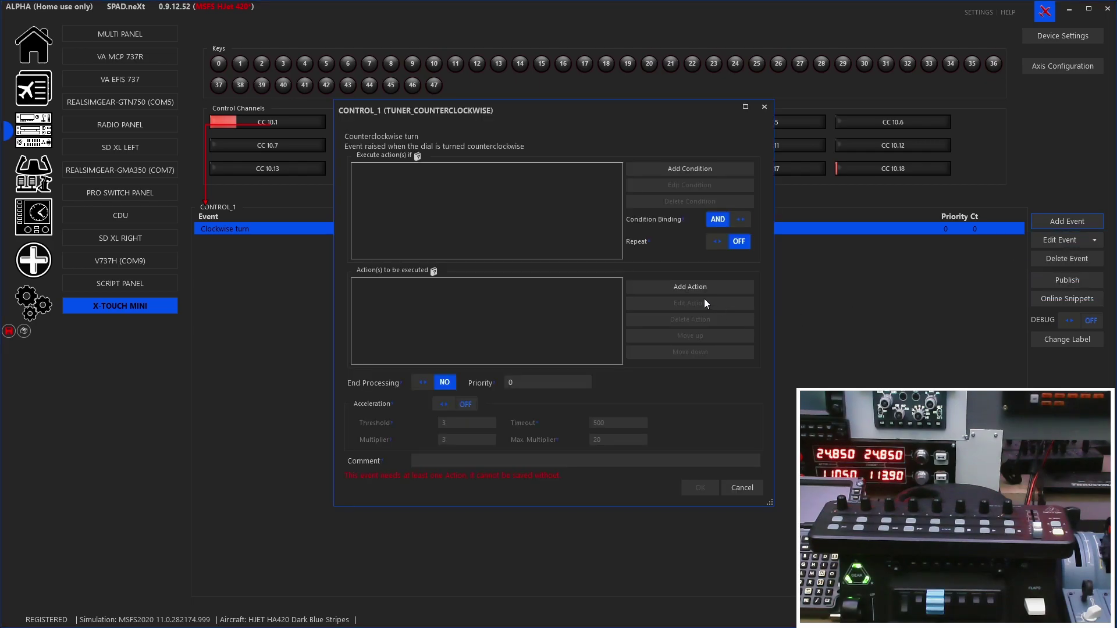
{"action": "left_click", "coordinate": [691, 285]}
{"action": "left_click", "coordinate": [698, 317]}
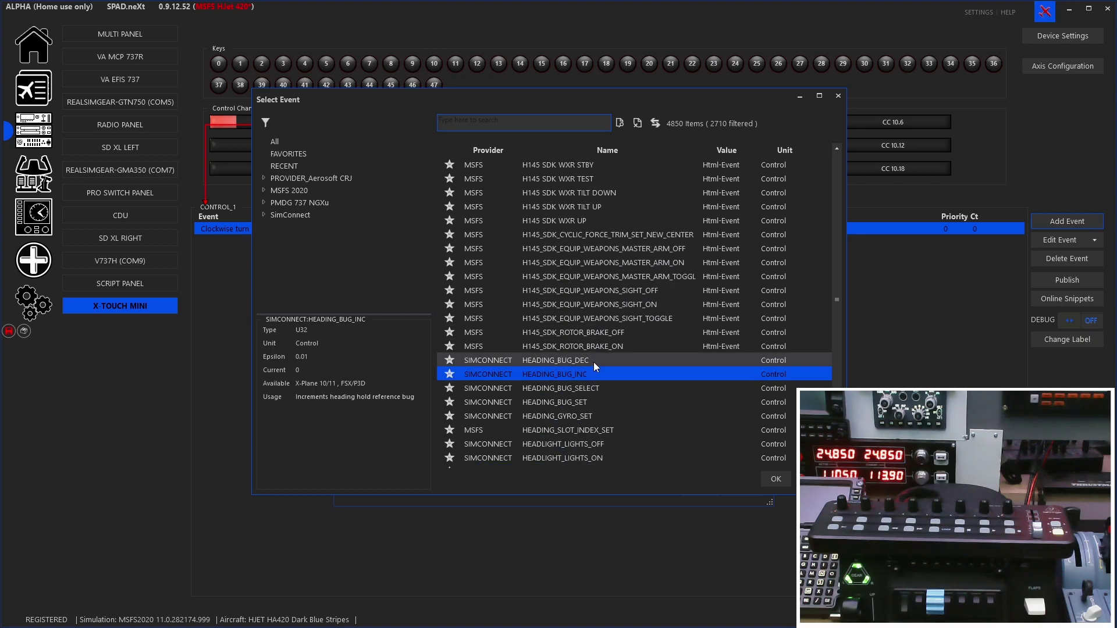
{"action": "double_click", "coordinate": [593, 362]}
{"action": "left_click", "coordinate": [586, 360]}
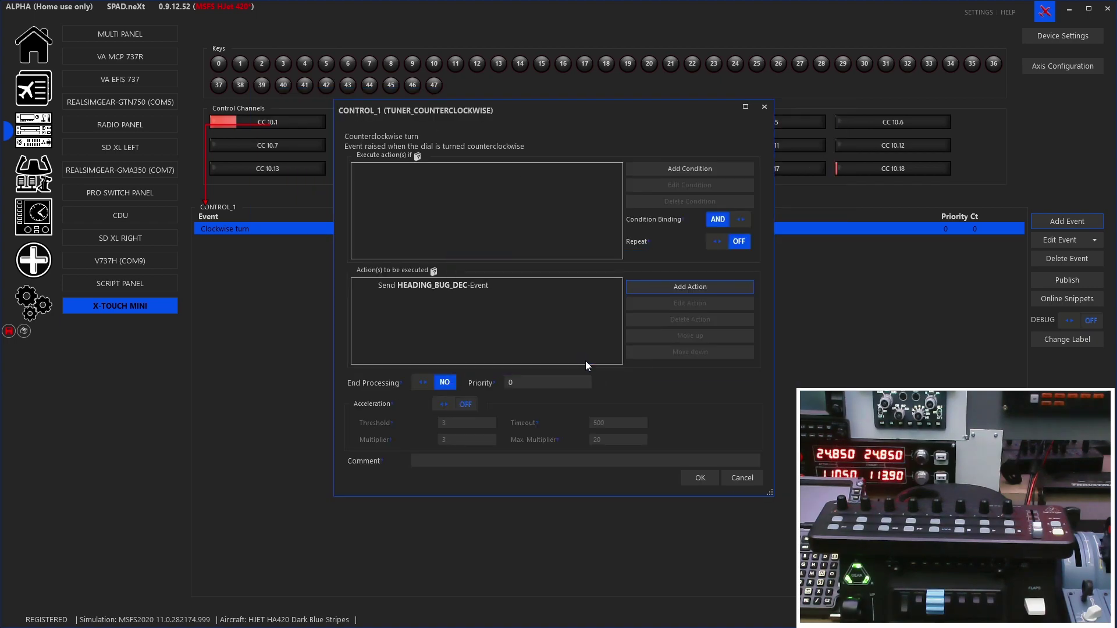
{"action": "left_click", "coordinate": [701, 478]}
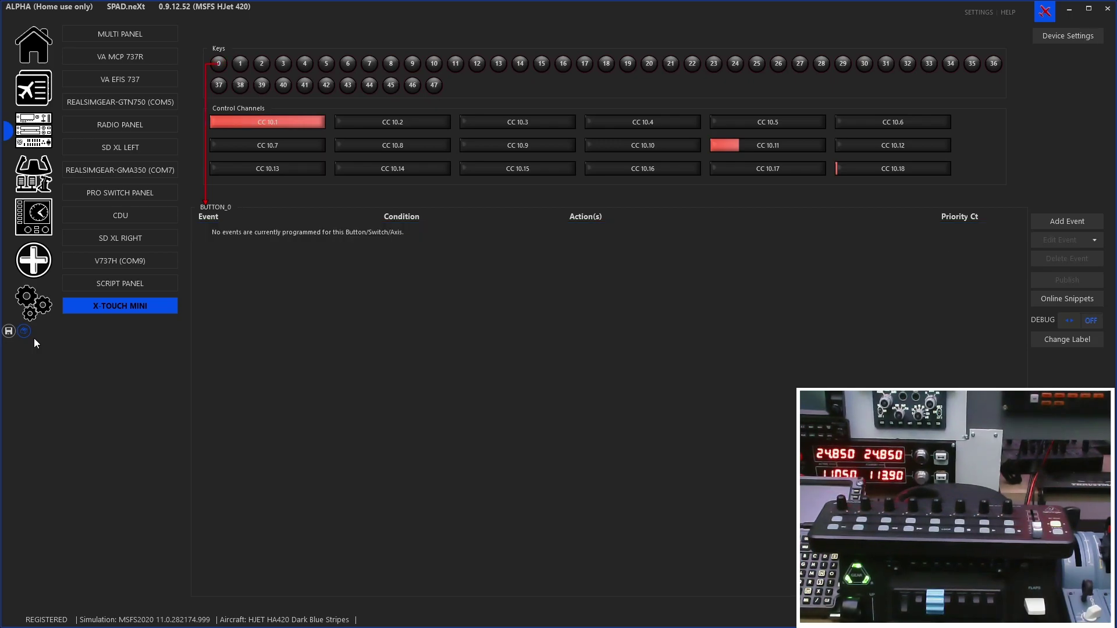
- Turn off the mode that selects controls by operating the hardware
{"action": "left_click", "coordinate": [23, 333]}
- Examine the button modes offered for a Button held event on button 0, cancel it, and check the Scripted event option
{"action": "left_click", "coordinate": [1077, 225]}
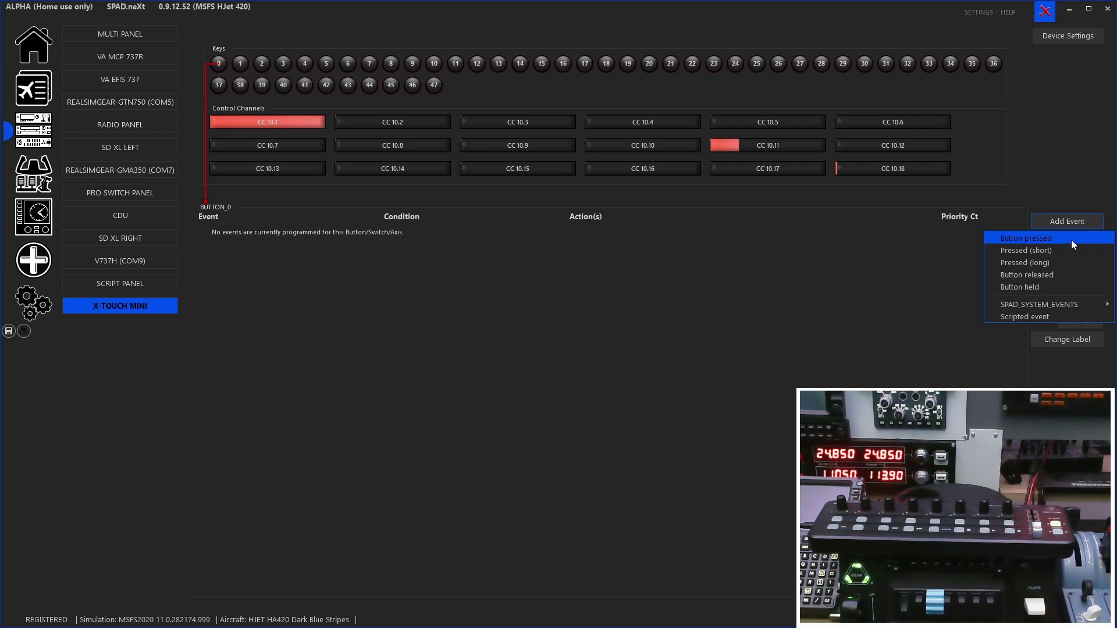
{"action": "left_click", "coordinate": [1056, 286]}
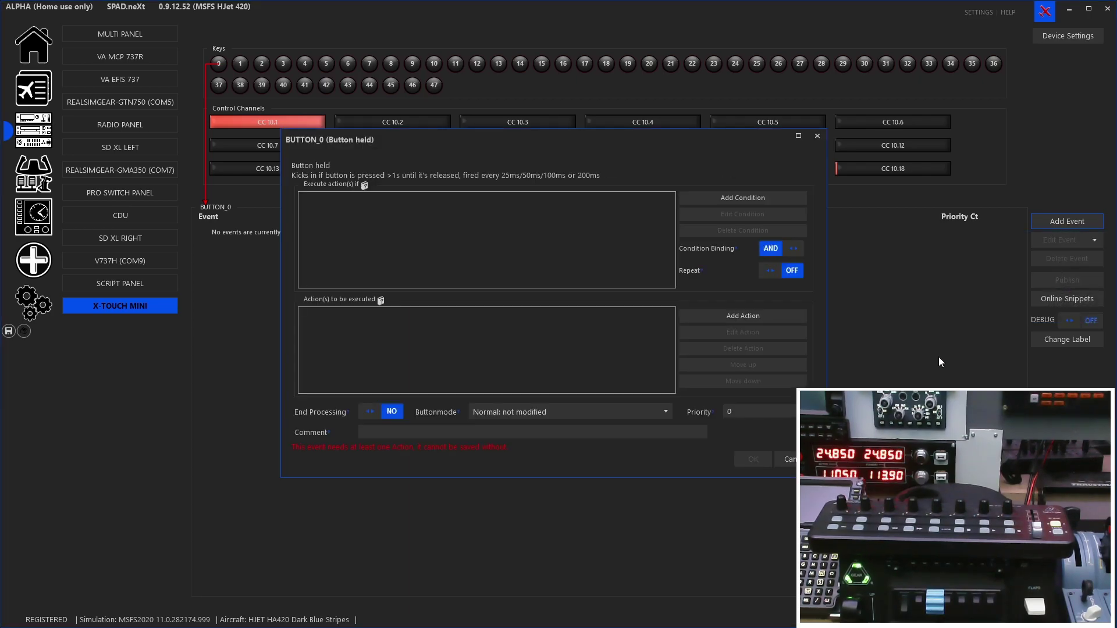
{"action": "left_click", "coordinate": [610, 418]}
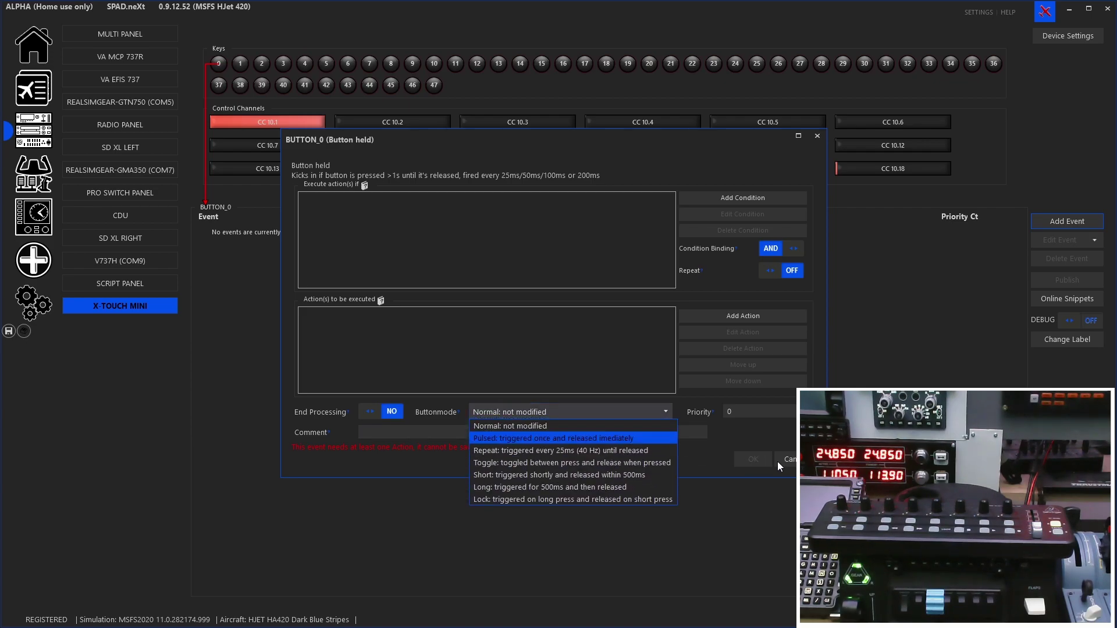
{"action": "key", "text": "Escape"}
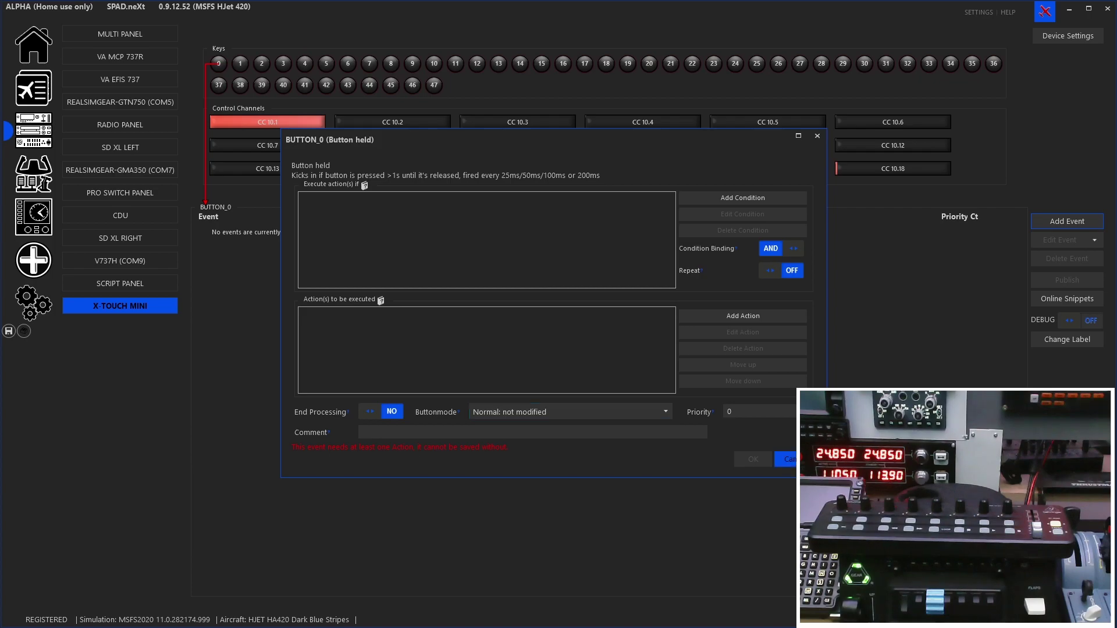
{"action": "key", "text": "Escape"}
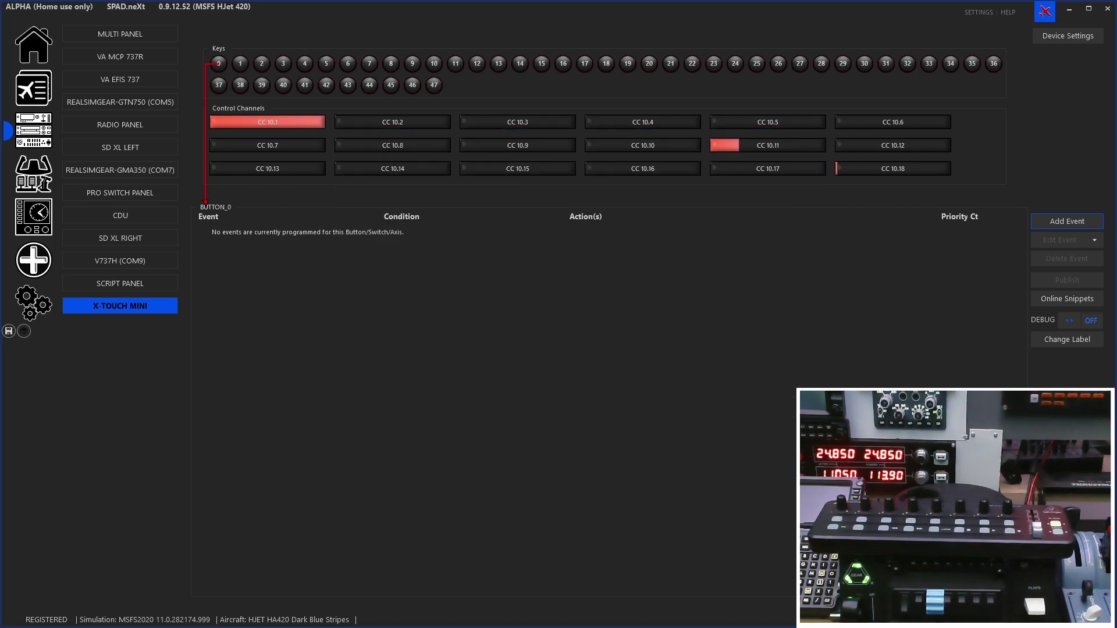
{"action": "left_click", "coordinate": [1047, 223]}
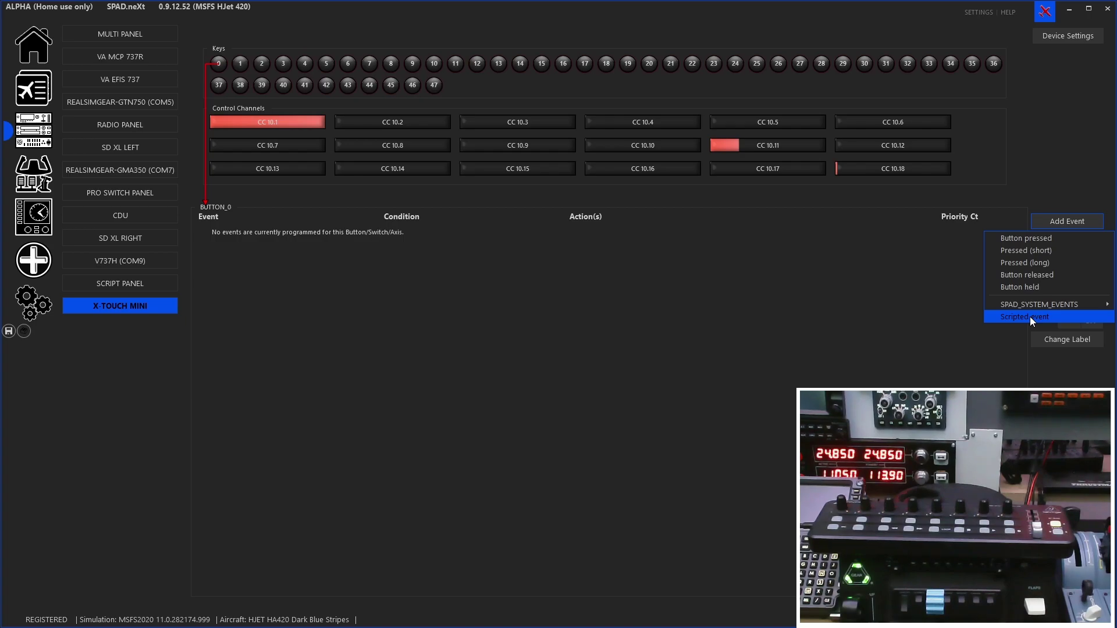
{"action": "left_click", "coordinate": [1030, 316]}
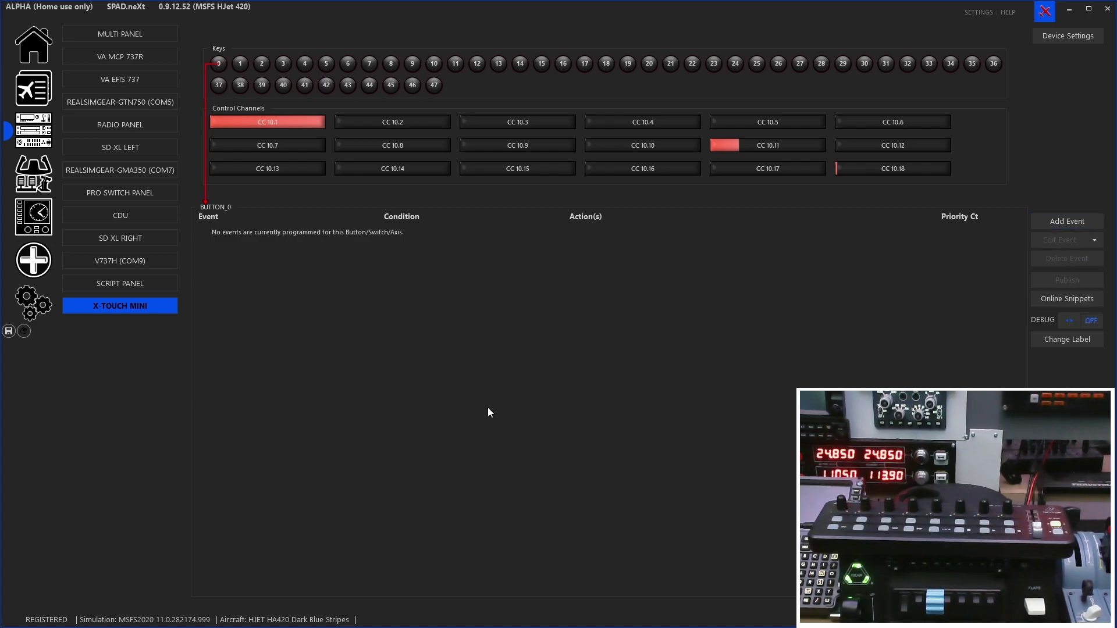
- Add a Pressed (short) event to button 0 that sends AS1000_PFD_HEADING_SYNC, found by searching for as1000, and save the profile
{"action": "left_click", "coordinate": [1089, 223]}
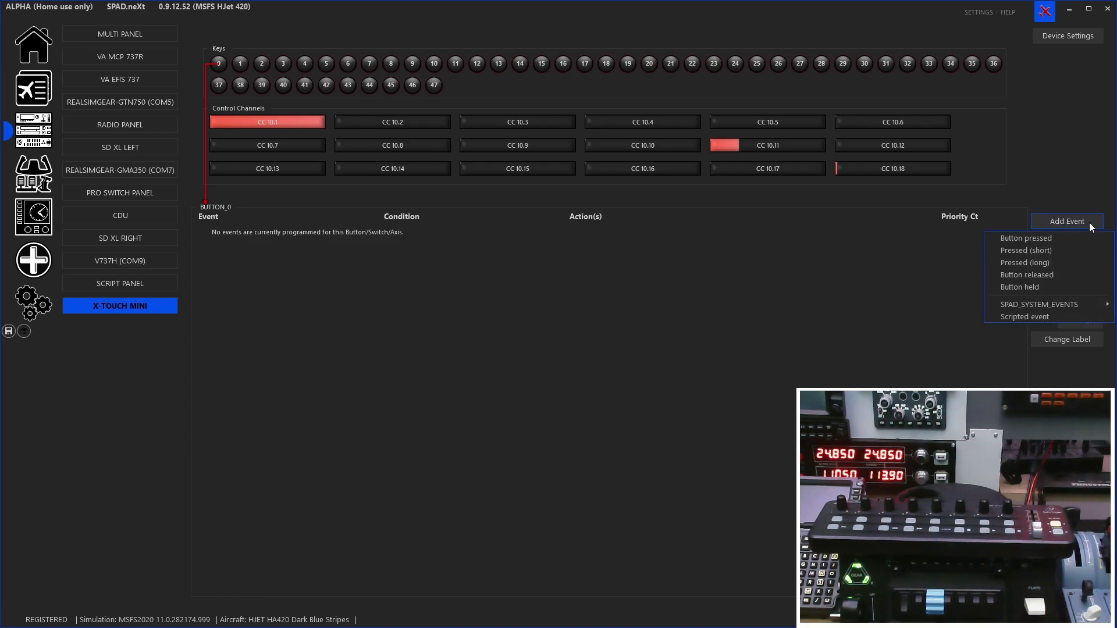
{"action": "left_click", "coordinate": [1035, 254]}
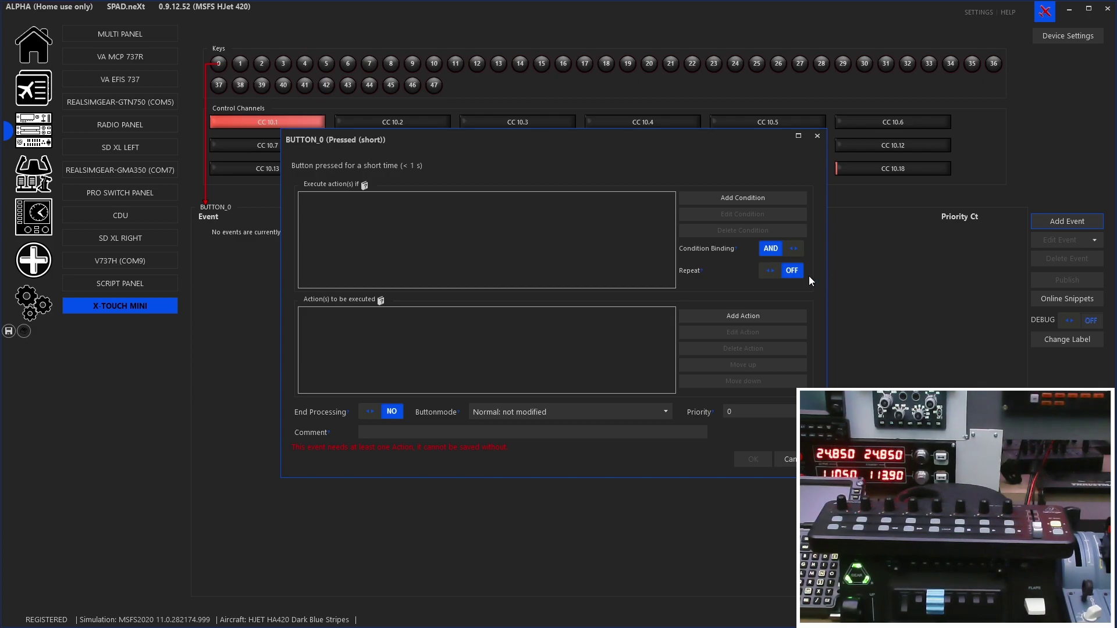
{"action": "left_click", "coordinate": [741, 316]}
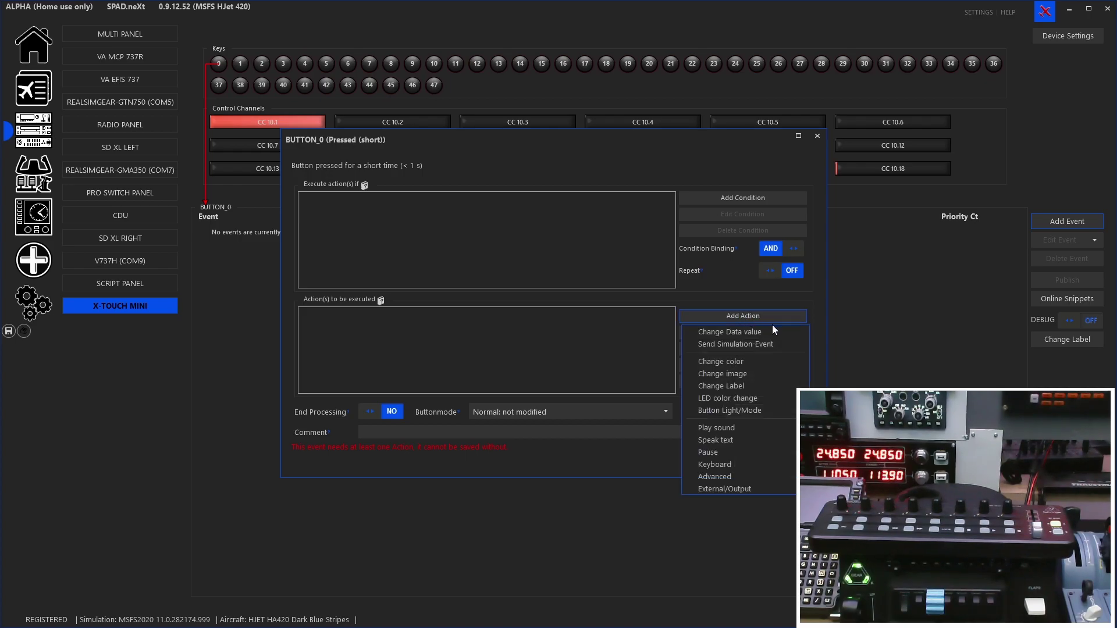
{"action": "left_click", "coordinate": [770, 340]}
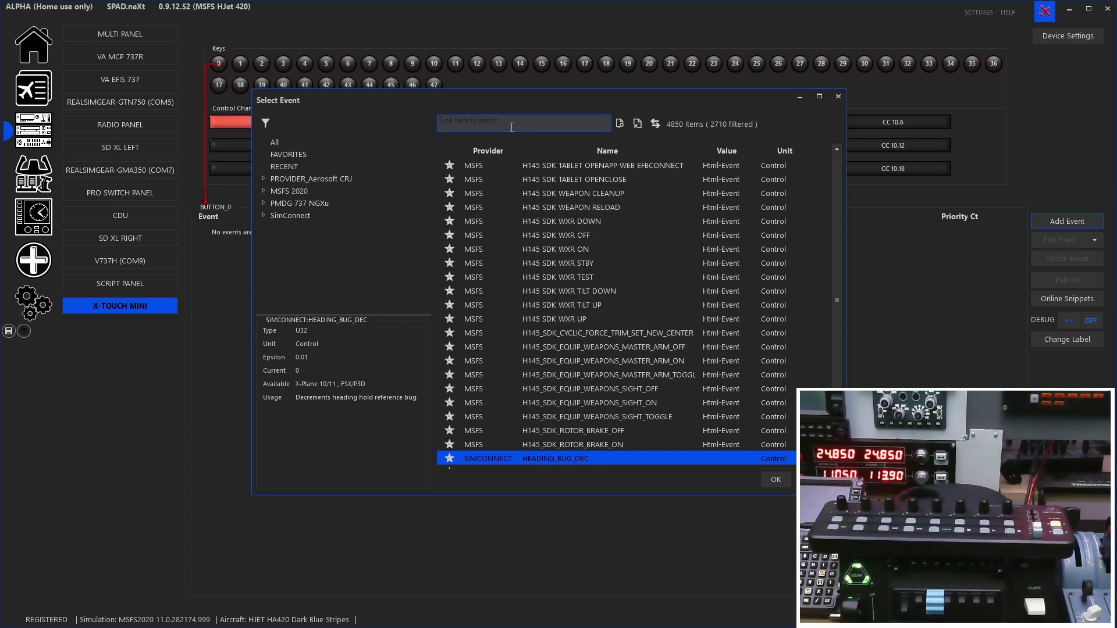
{"action": "type", "text": "as100"}
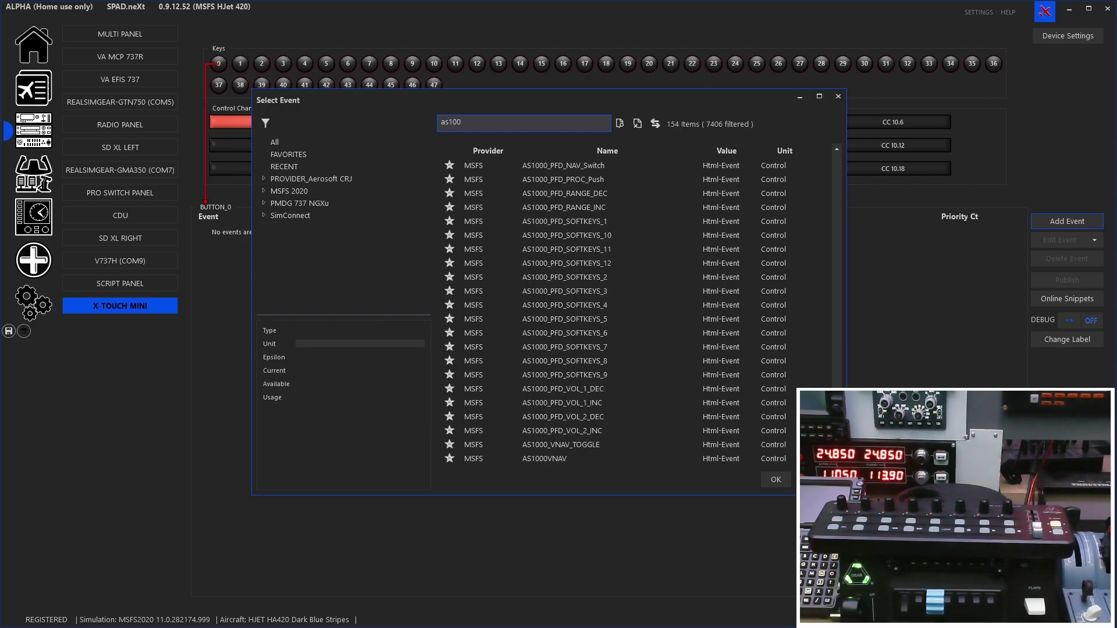
{"action": "type", "text": "0"}
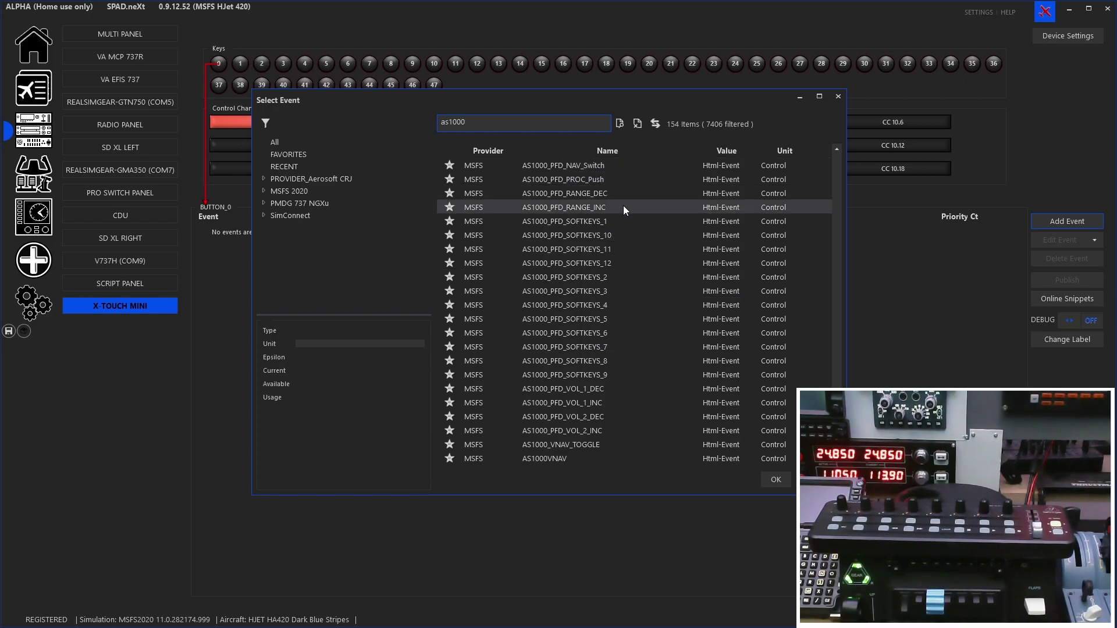
{"action": "scroll", "coordinate": [624, 208], "scroll_direction": "up", "scroll_amount": 5}
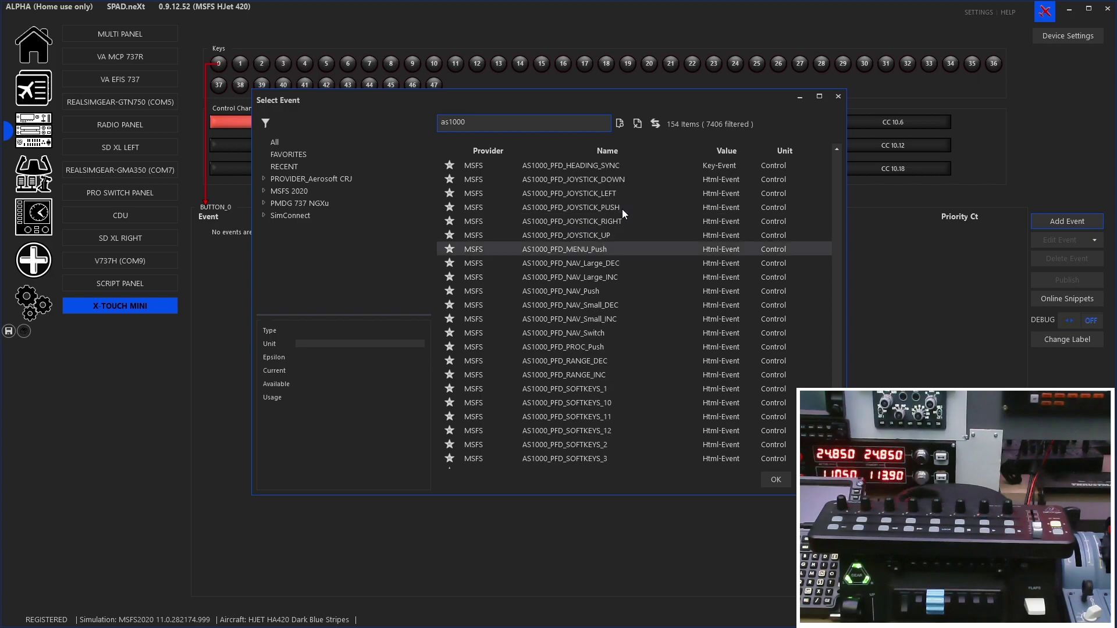
{"action": "left_click", "coordinate": [622, 208]}
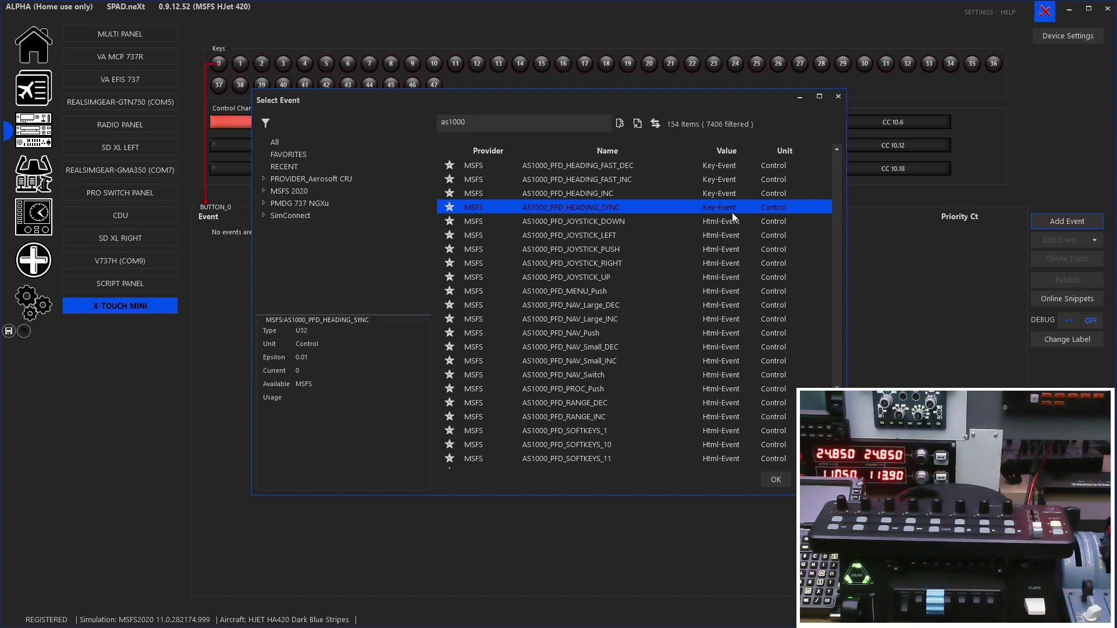
{"action": "double_click", "coordinate": [702, 210]}
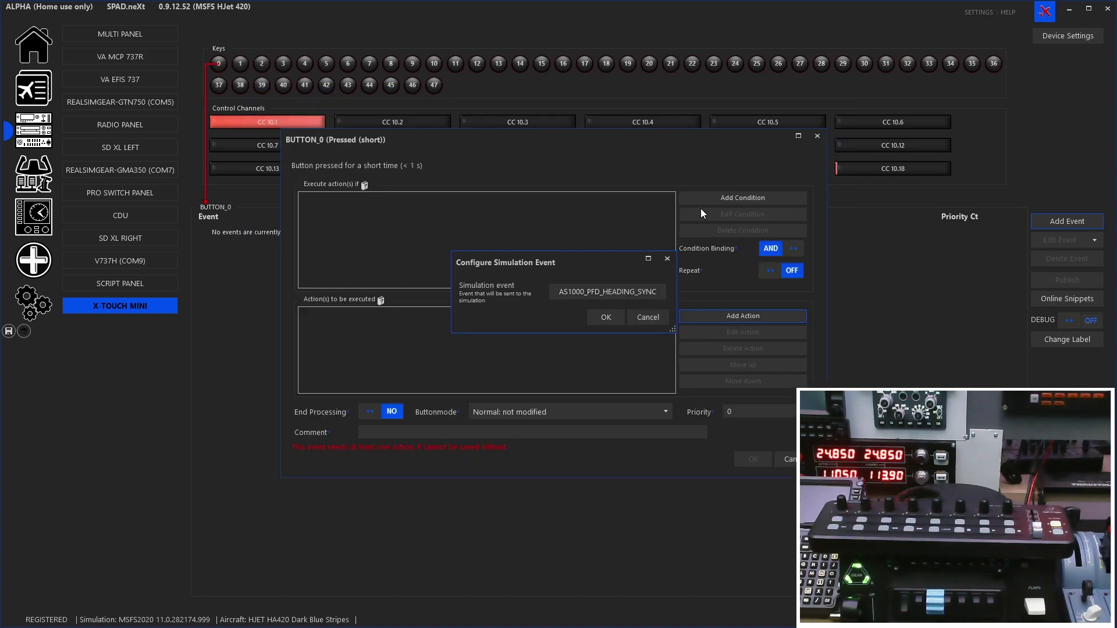
{"action": "left_click", "coordinate": [612, 313]}
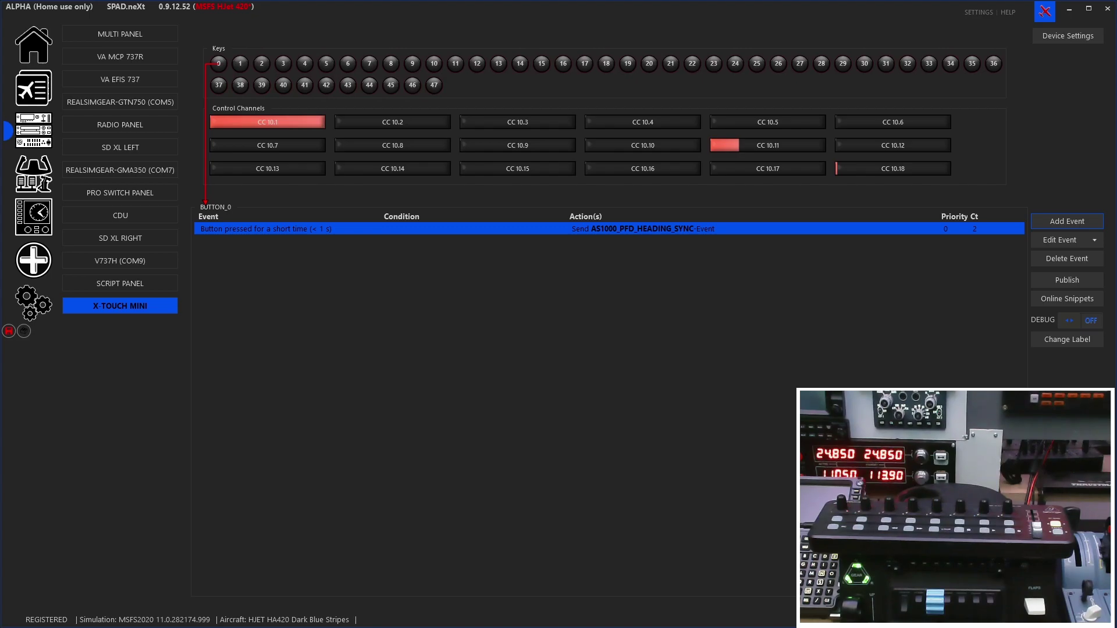
{"action": "key", "text": "ctrl+s"}
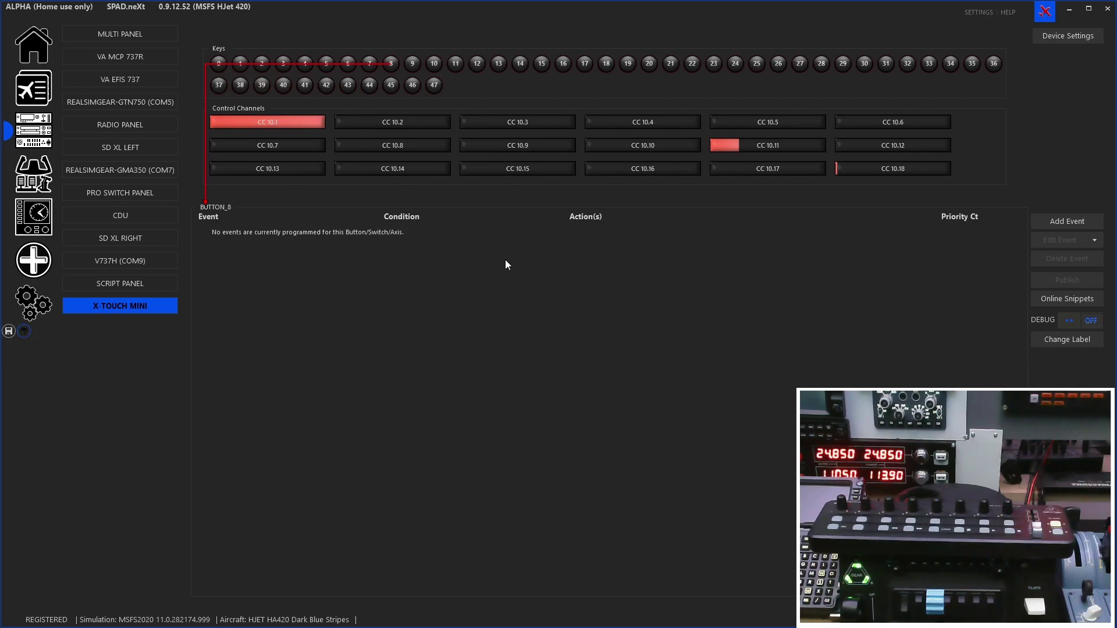
- Start a Pressed (short) event for button 8 with a Send Simulation-Event action and open its event selection
{"action": "left_click", "coordinate": [1055, 221]}
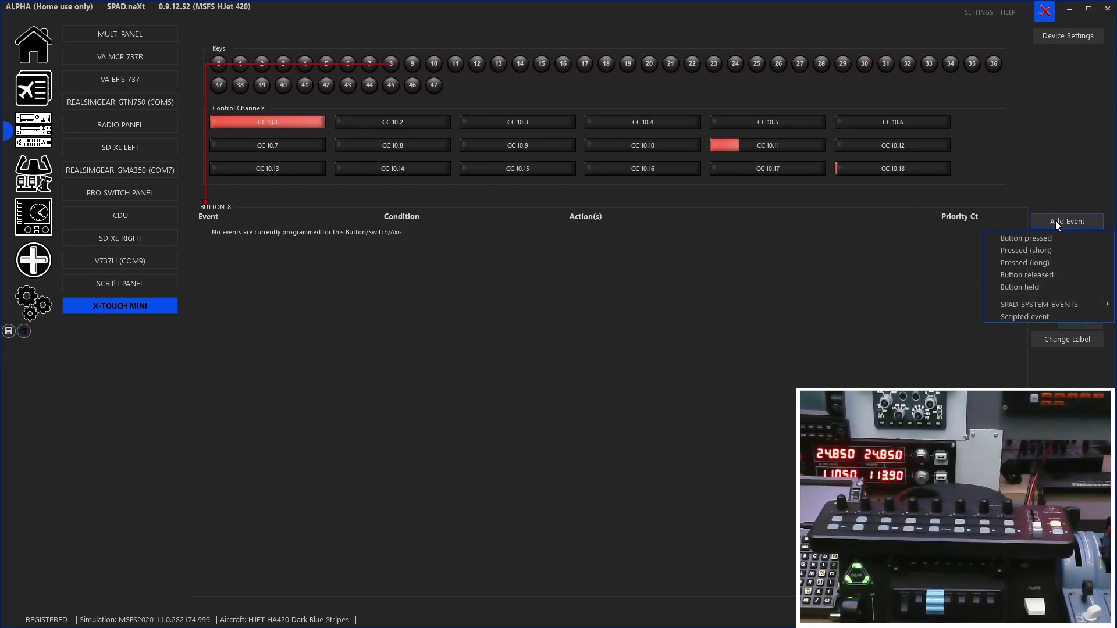
{"action": "left_click", "coordinate": [1059, 250]}
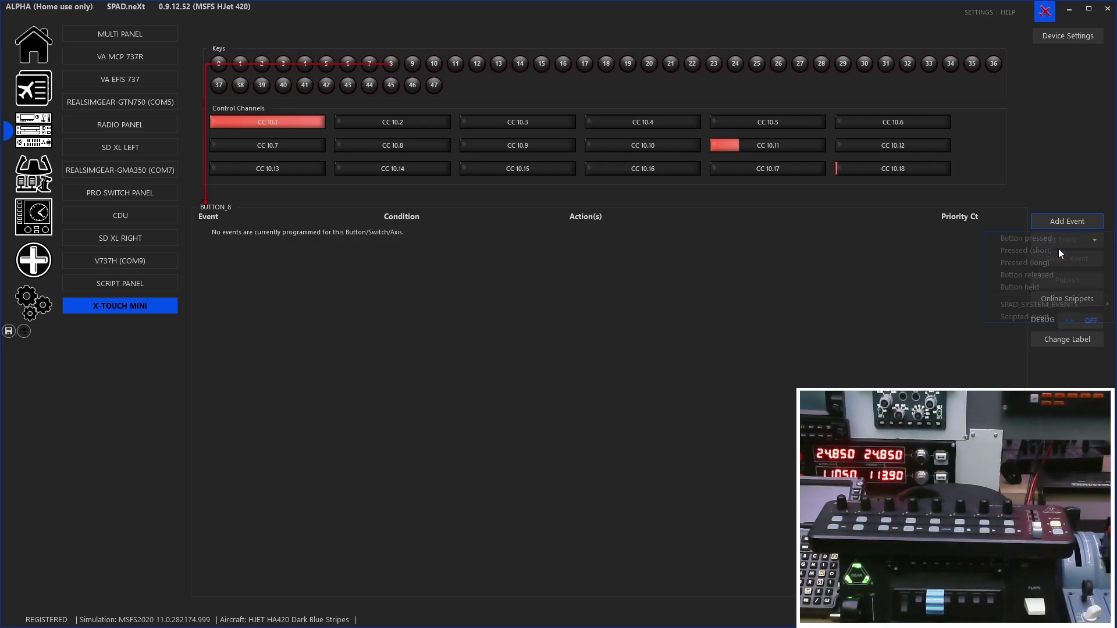
{"action": "left_click", "coordinate": [711, 316]}
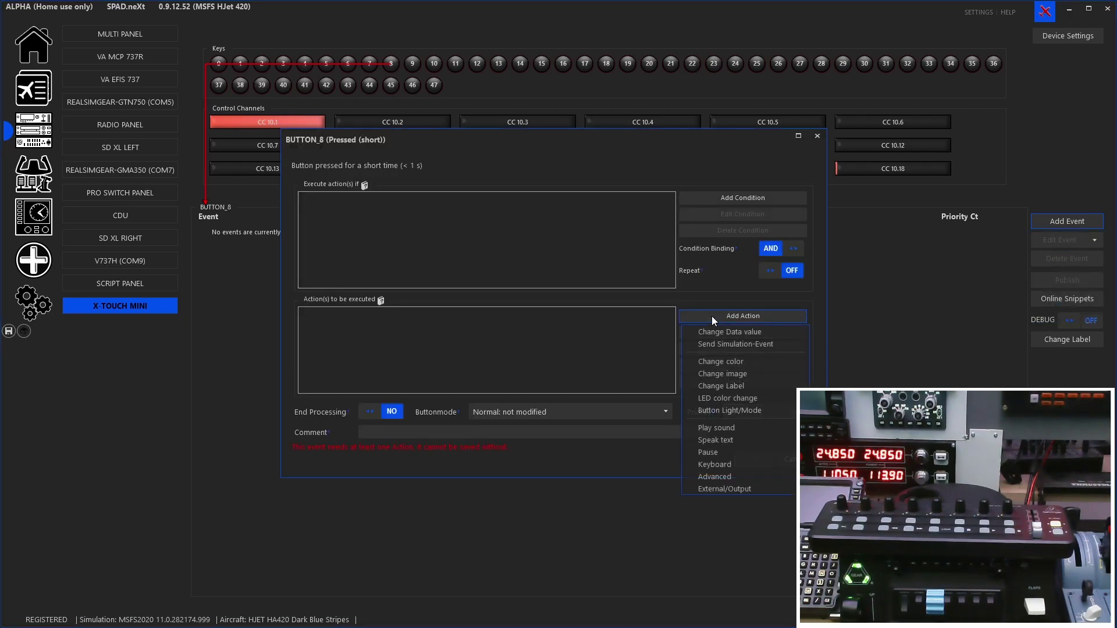
{"action": "left_click", "coordinate": [721, 343]}
{"action": "left_click", "coordinate": [589, 292]}
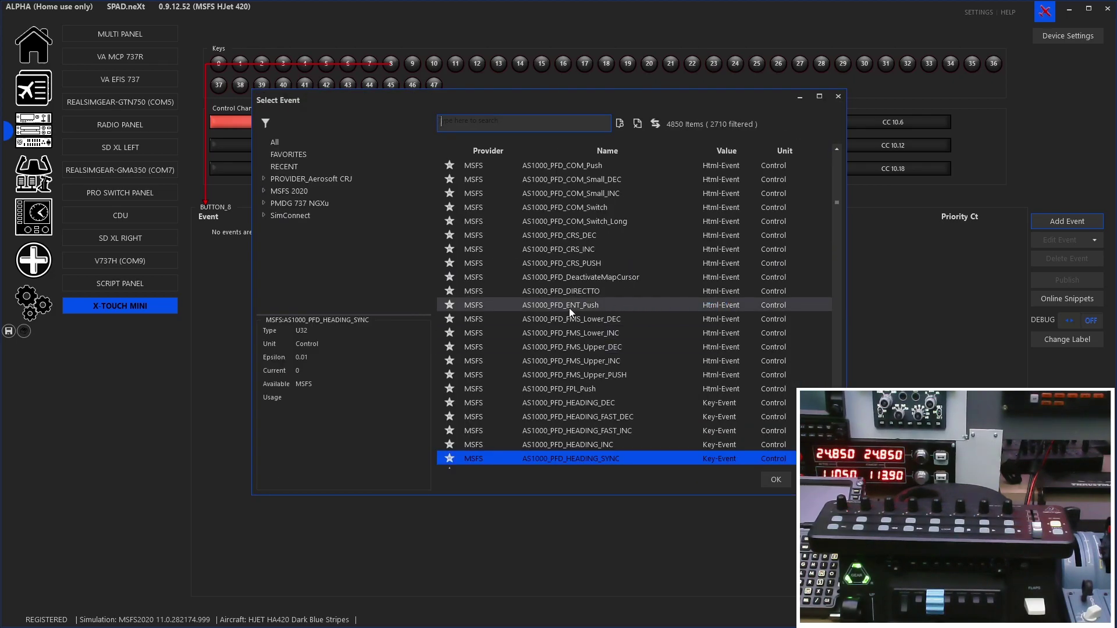
- Search the SimConnect events for heading and for hdg, and examine the description of AP_HDG_HOLD
{"action": "left_click", "coordinate": [299, 216]}
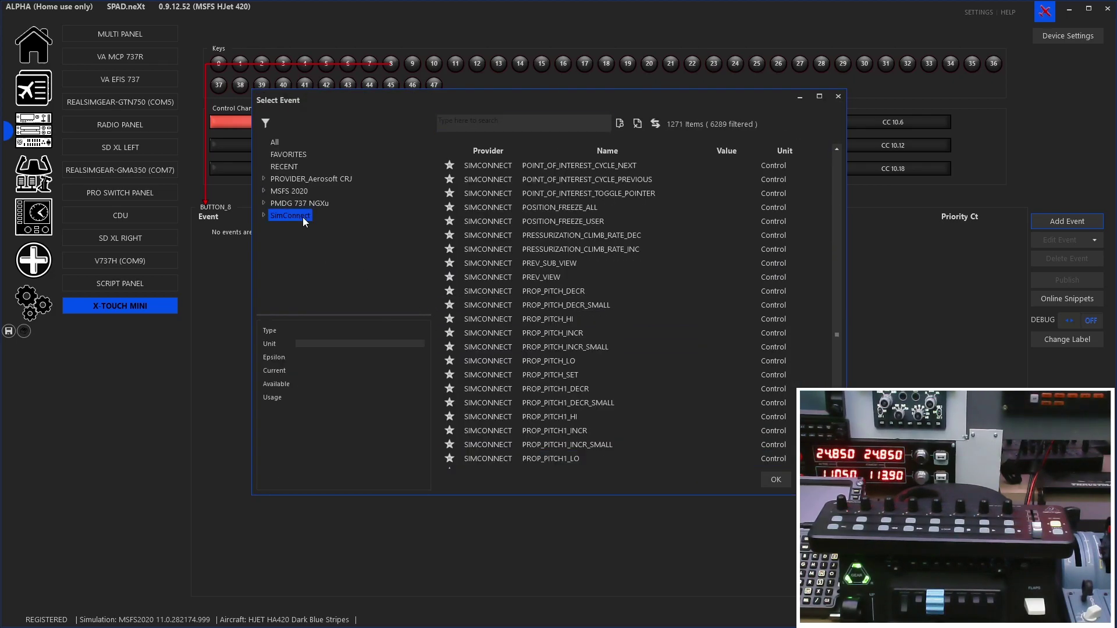
{"action": "left_click", "coordinate": [531, 127]}
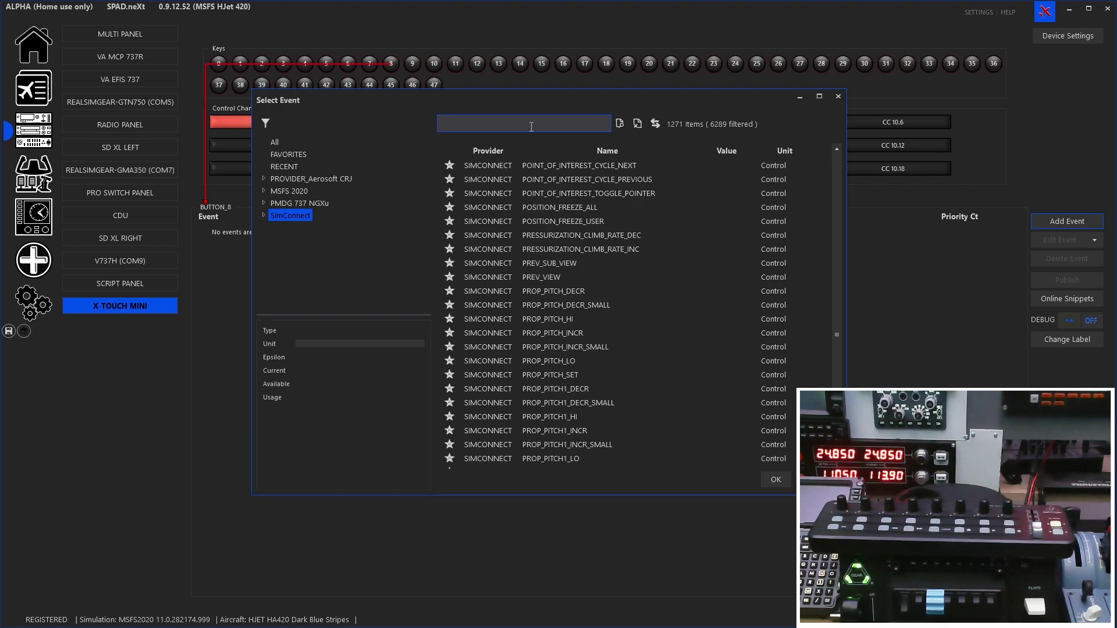
{"action": "type", "text": "heading"}
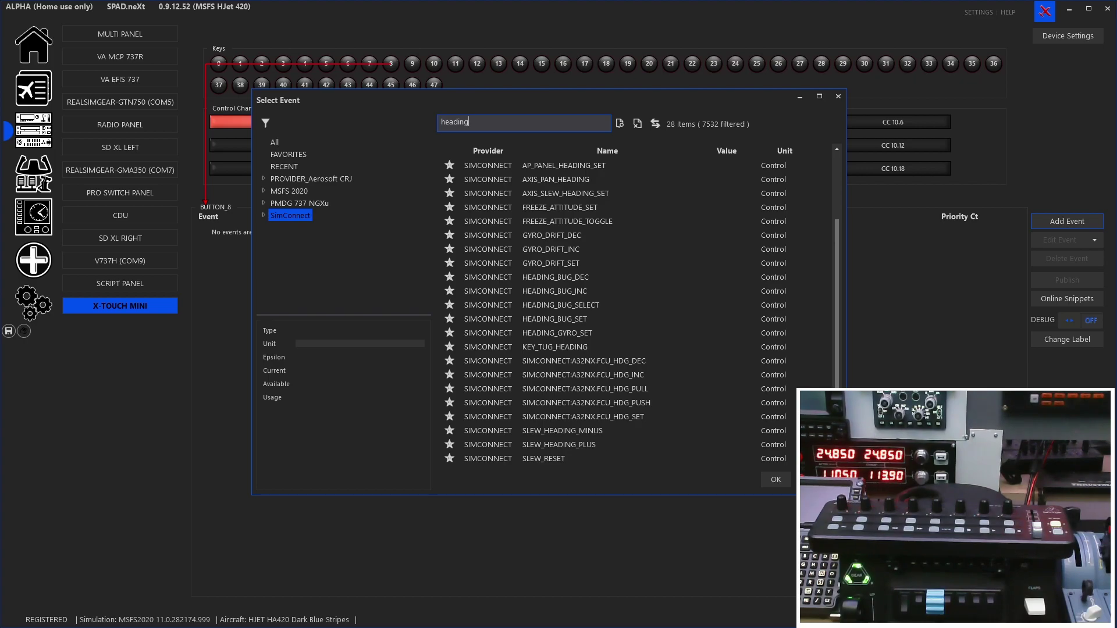
{"action": "key", "text": "BackSpace"}
{"action": "key", "text": "BackSpace"}
{"action": "key", "text": "BackSpace"}
{"action": "key", "text": "BackSpace"}
{"action": "key", "text": "BackSpace"}
{"action": "key", "text": "BackSpace"}
{"action": "key", "text": "BackSpace"}
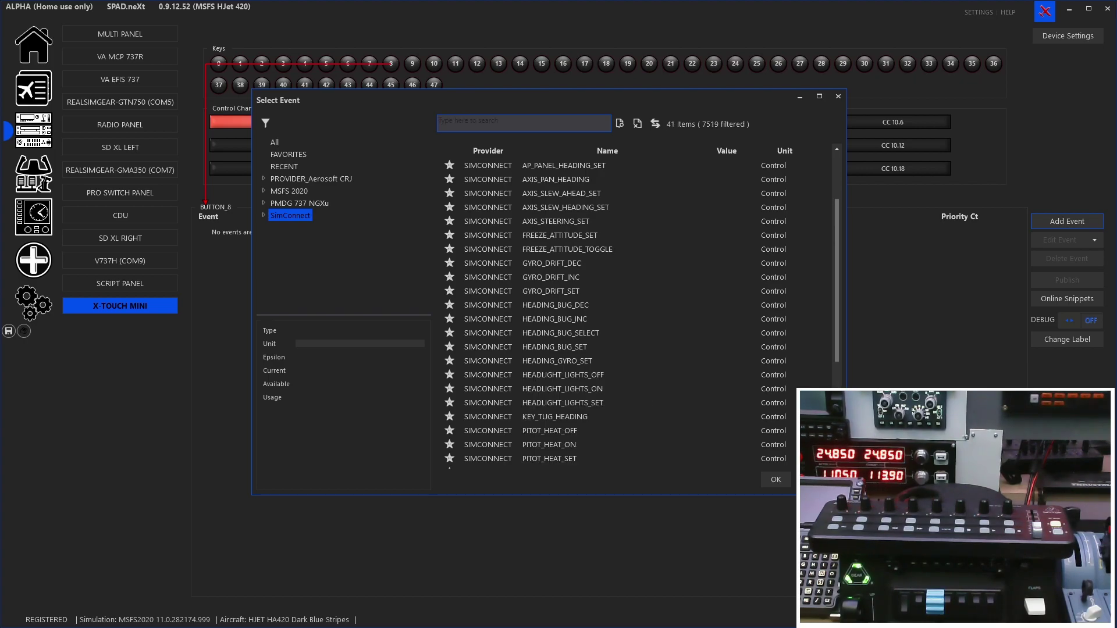
{"action": "type", "text": "hdg"}
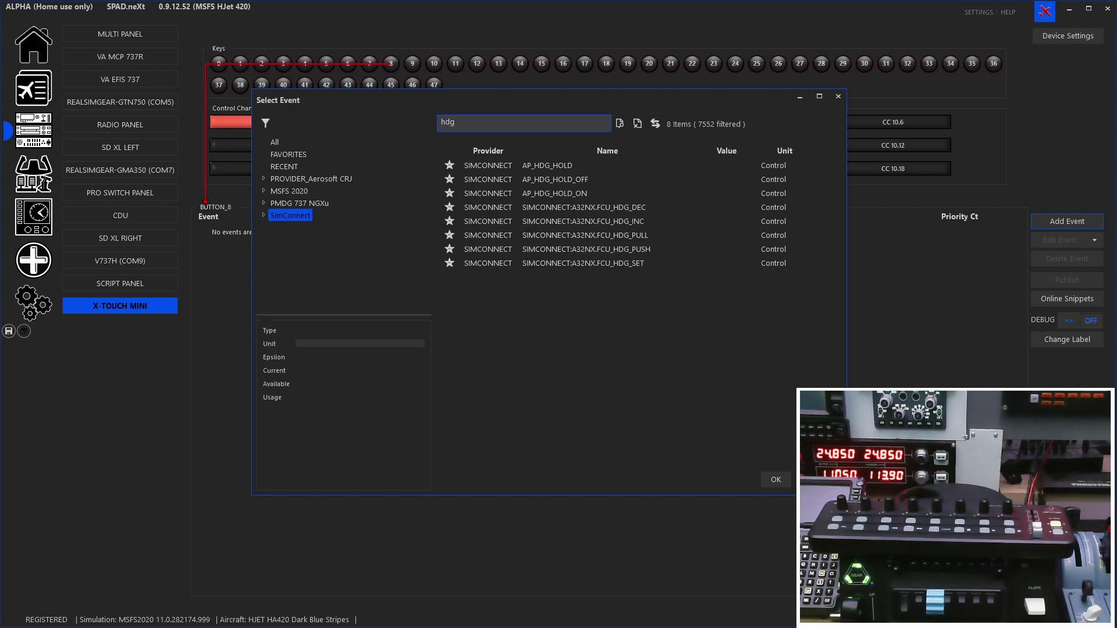
{"action": "left_click", "coordinate": [571, 166]}
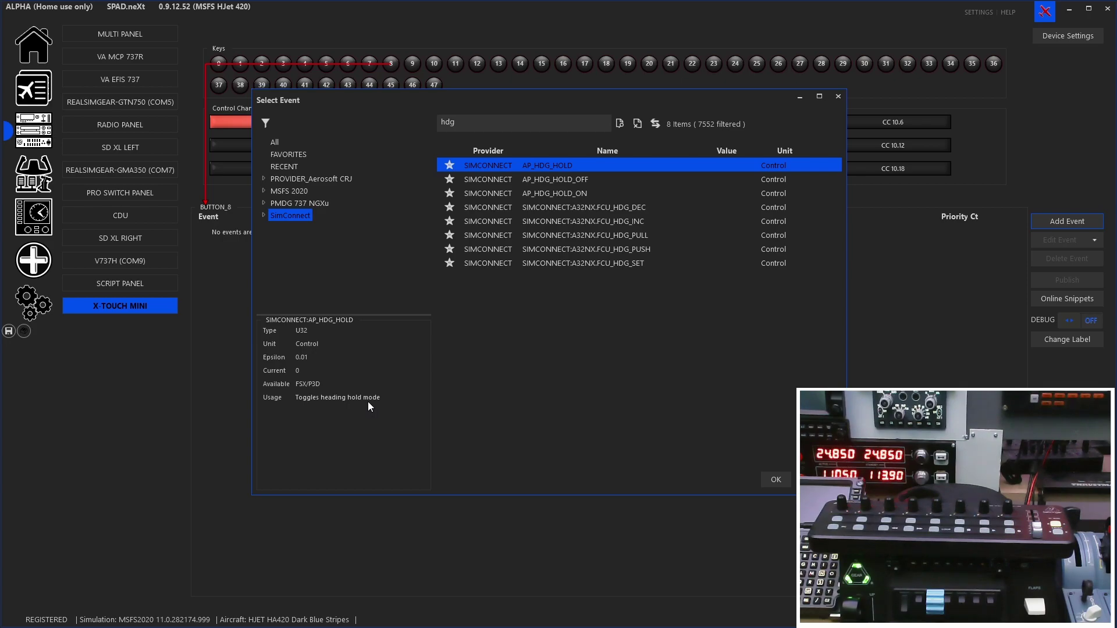
- Filter the events by AP_, choose AP_PANEL_HEADING_HOLD with parameter value 0 as button 8's action, and save the event
{"action": "type", "text": "AP_"}
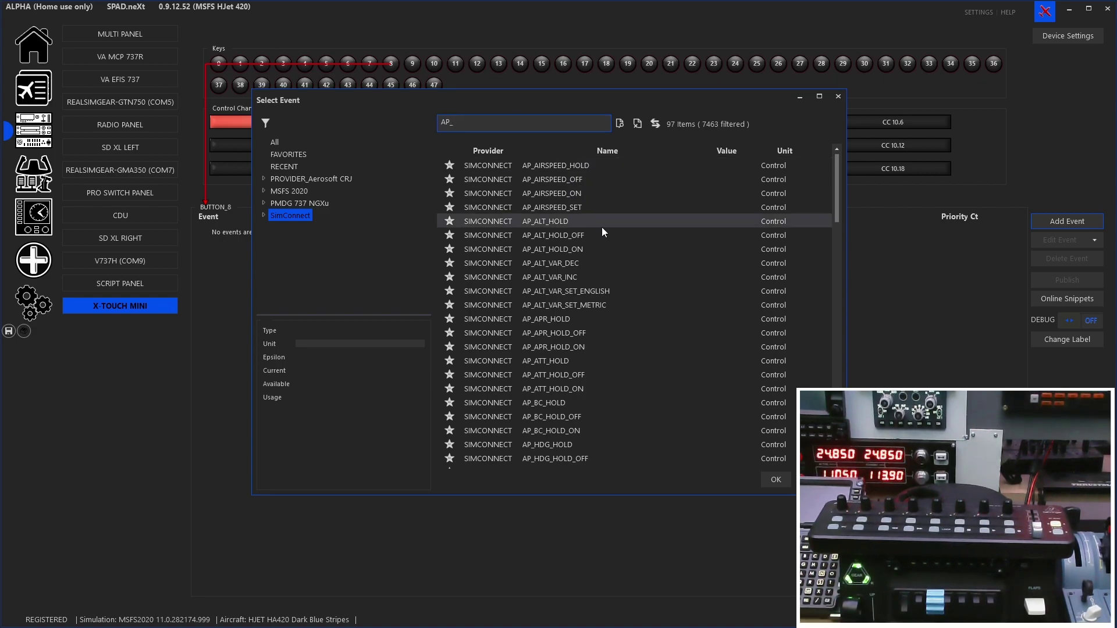
{"action": "scroll", "coordinate": [602, 230], "scroll_direction": "down", "scroll_amount": 2}
{"action": "scroll", "coordinate": [602, 228], "scroll_direction": "down", "scroll_amount": 10}
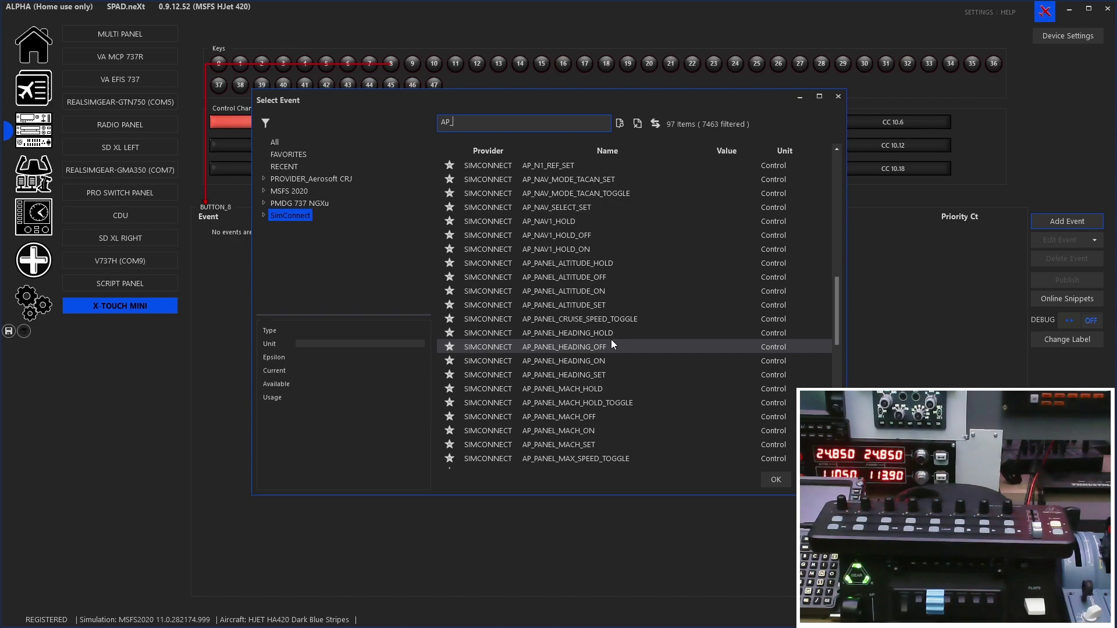
{"action": "left_click", "coordinate": [564, 336]}
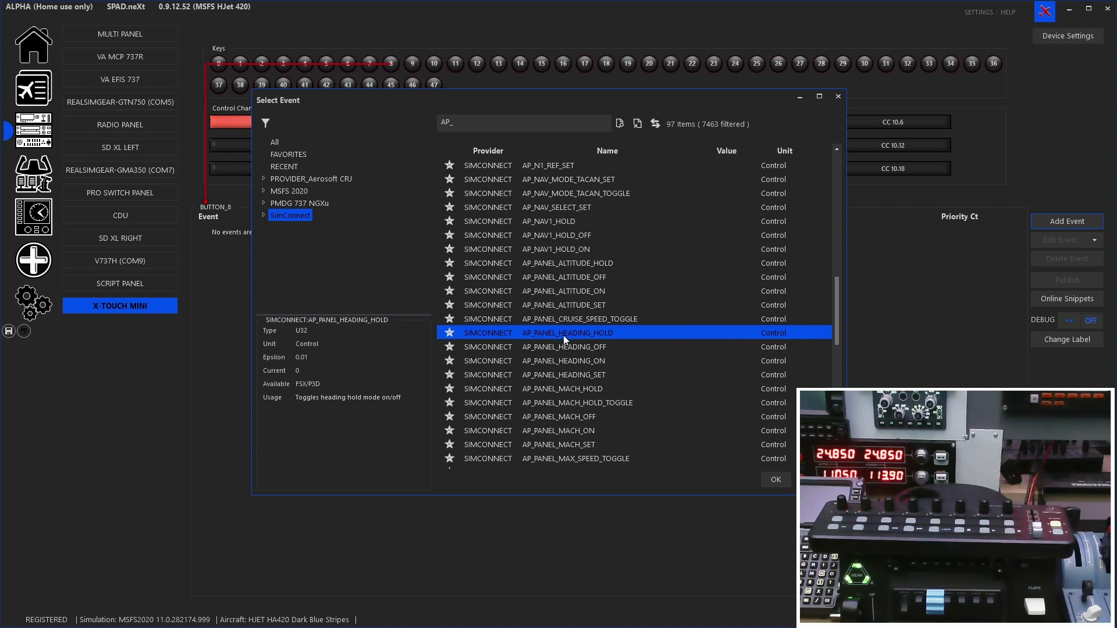
{"action": "double_click", "coordinate": [563, 335]}
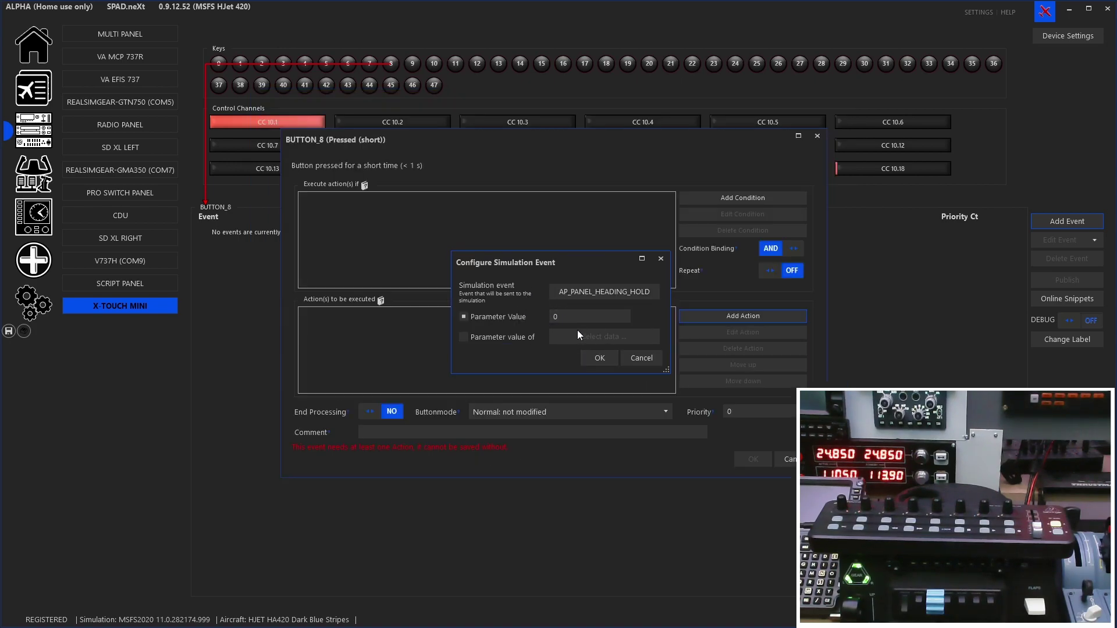
{"action": "left_click", "coordinate": [598, 356]}
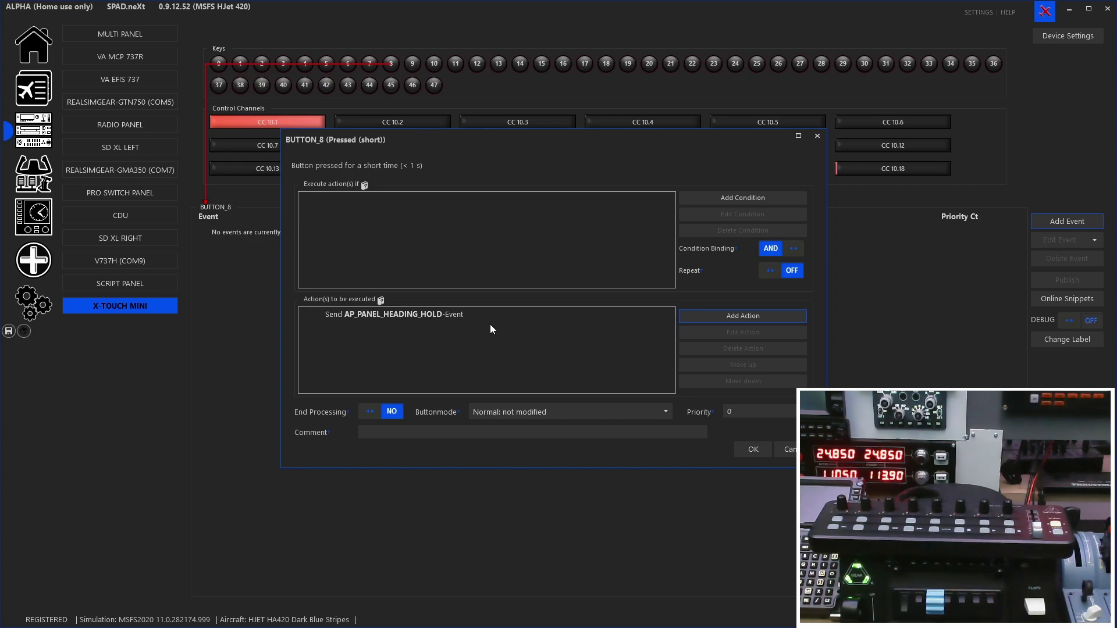
{"action": "left_click", "coordinate": [754, 449]}
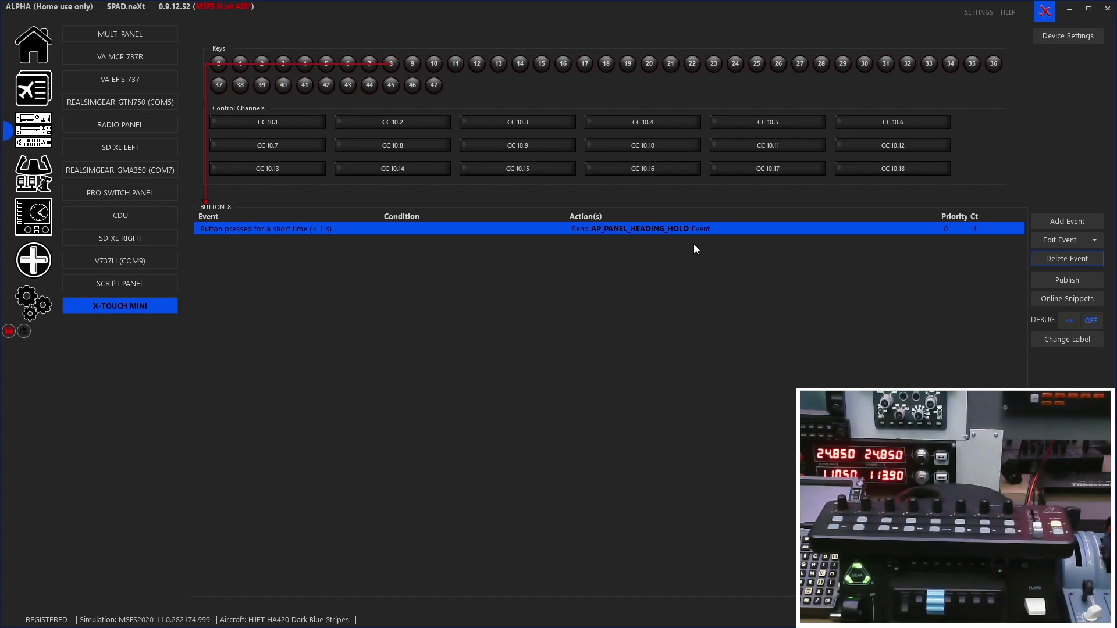
- Add a scripted event to button 8 with the condition that SimConnect AUTOPILOT HEADING LOCK, found by searching for heading, equals 0
{"action": "left_click", "coordinate": [1056, 222]}
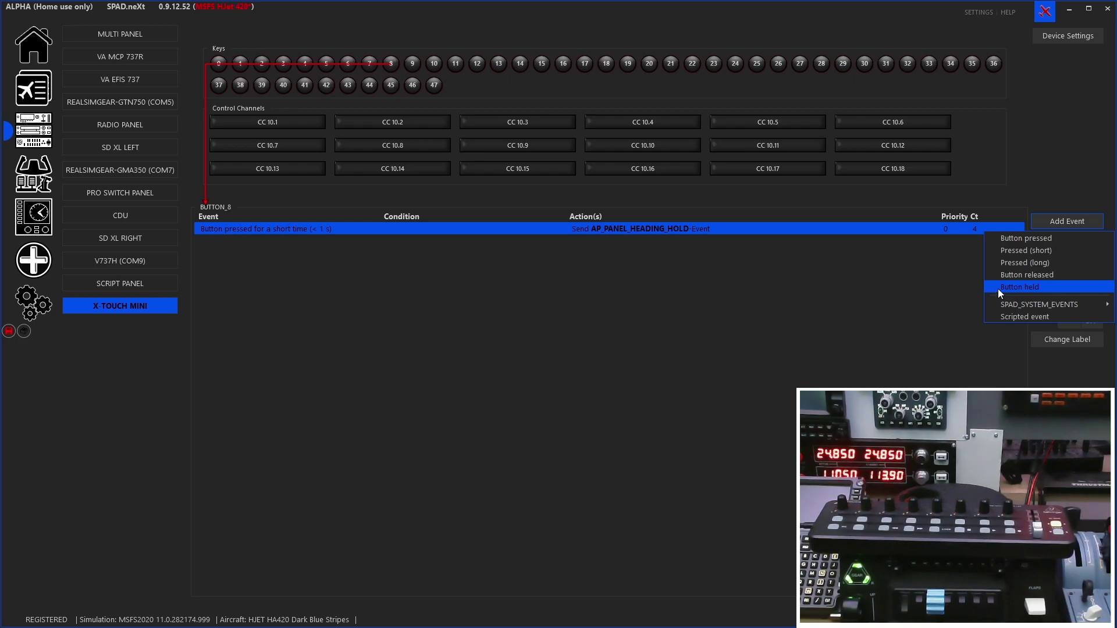
{"action": "left_click", "coordinate": [1021, 317]}
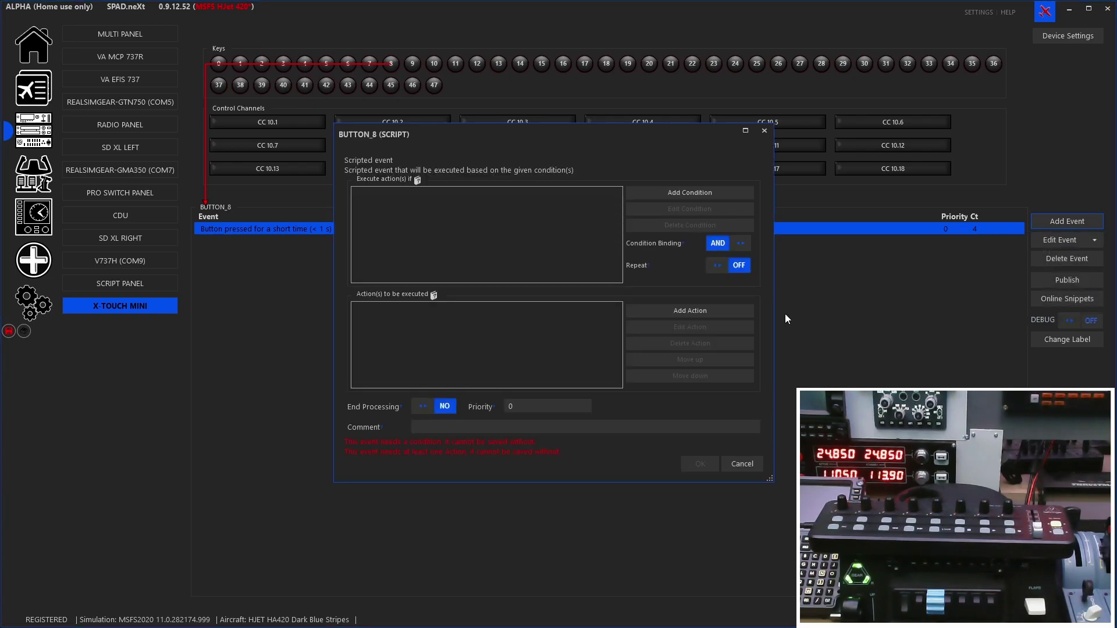
{"action": "left_click", "coordinate": [699, 192]}
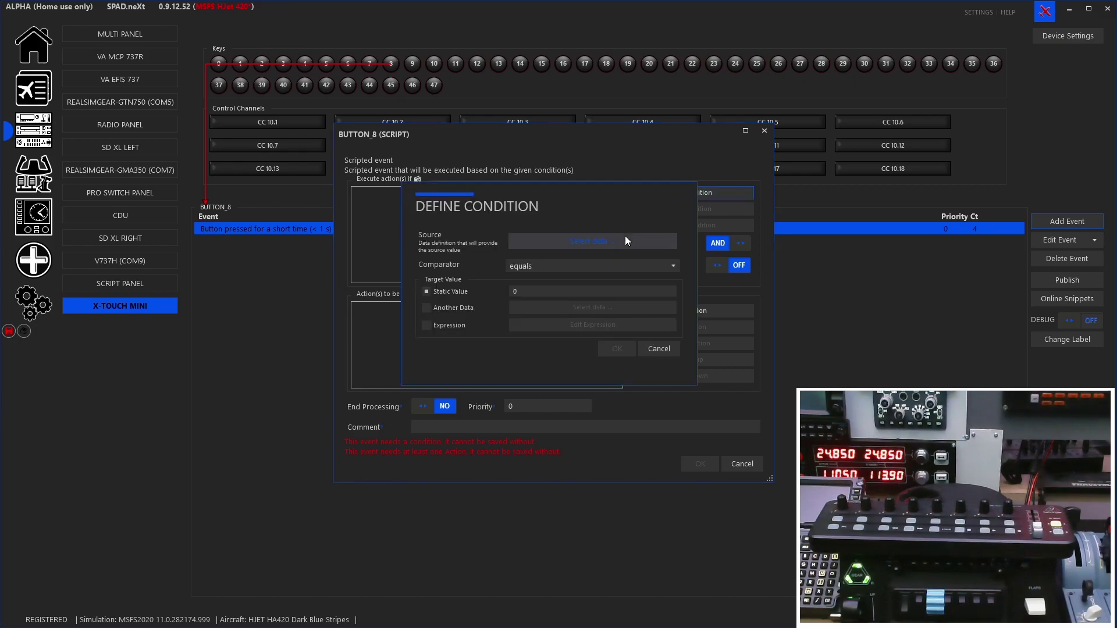
{"action": "left_click", "coordinate": [625, 236]}
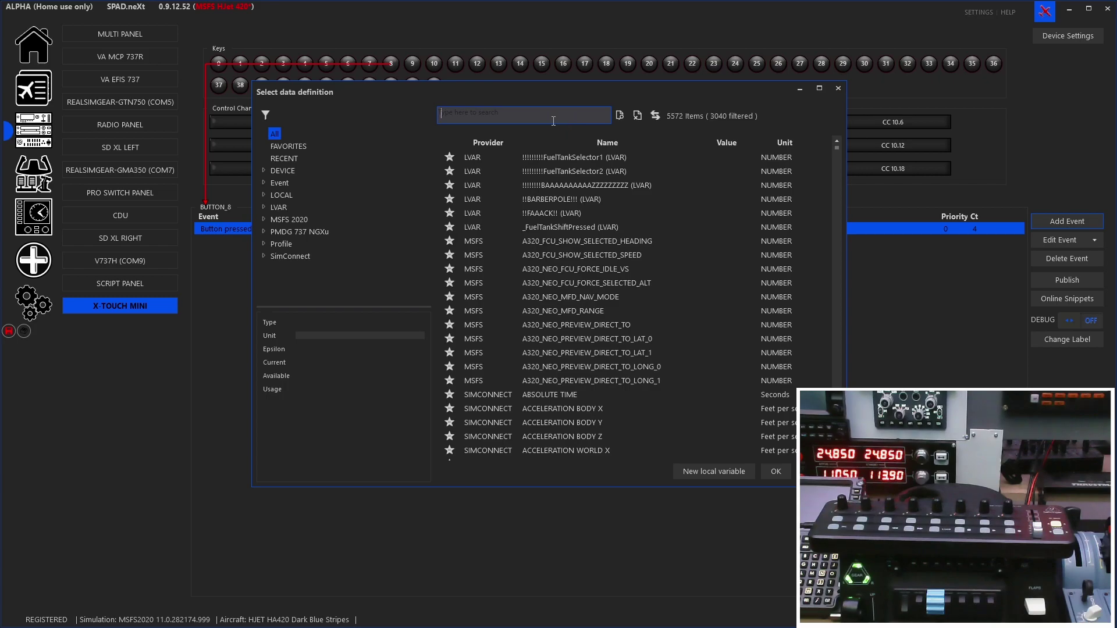
{"action": "type", "text": "heading"}
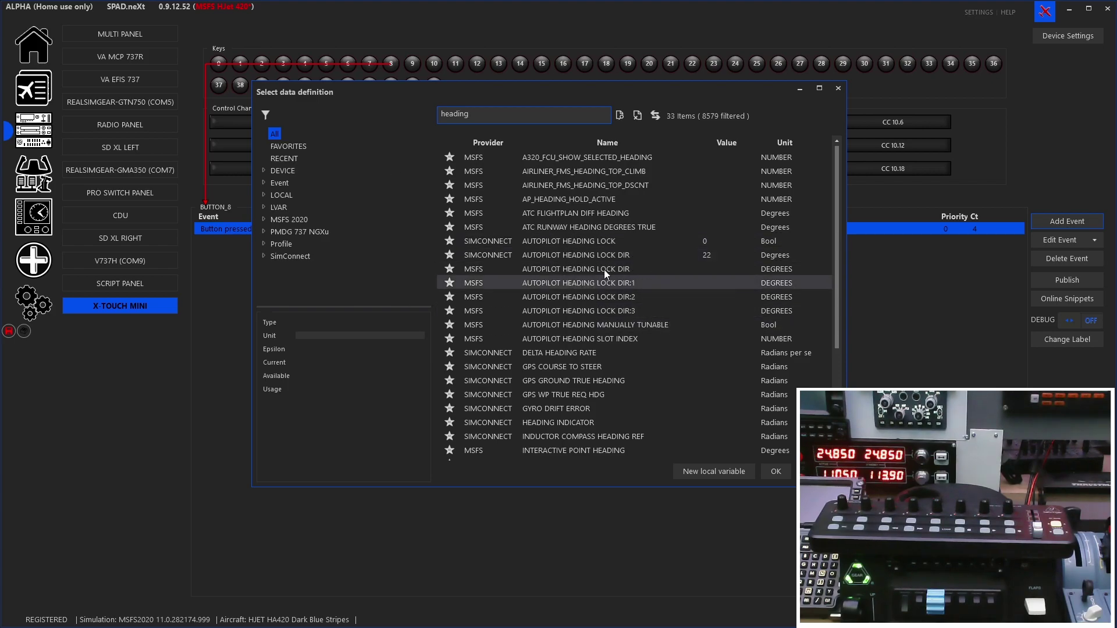
{"action": "left_click", "coordinate": [550, 243]}
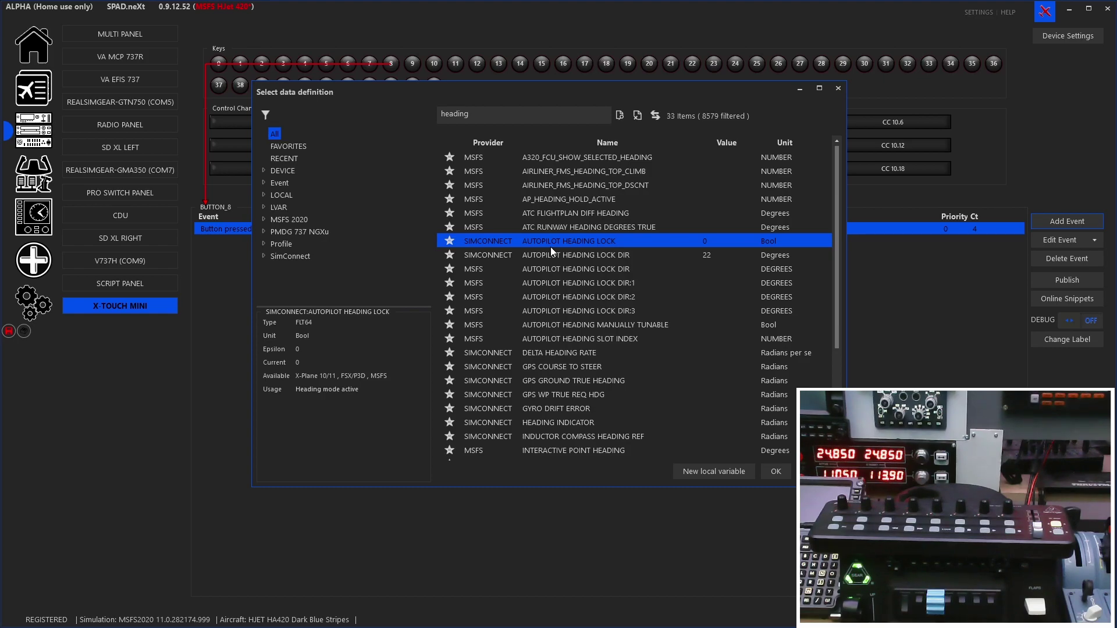
{"action": "double_click", "coordinate": [550, 246]}
{"action": "left_click", "coordinate": [613, 348]}
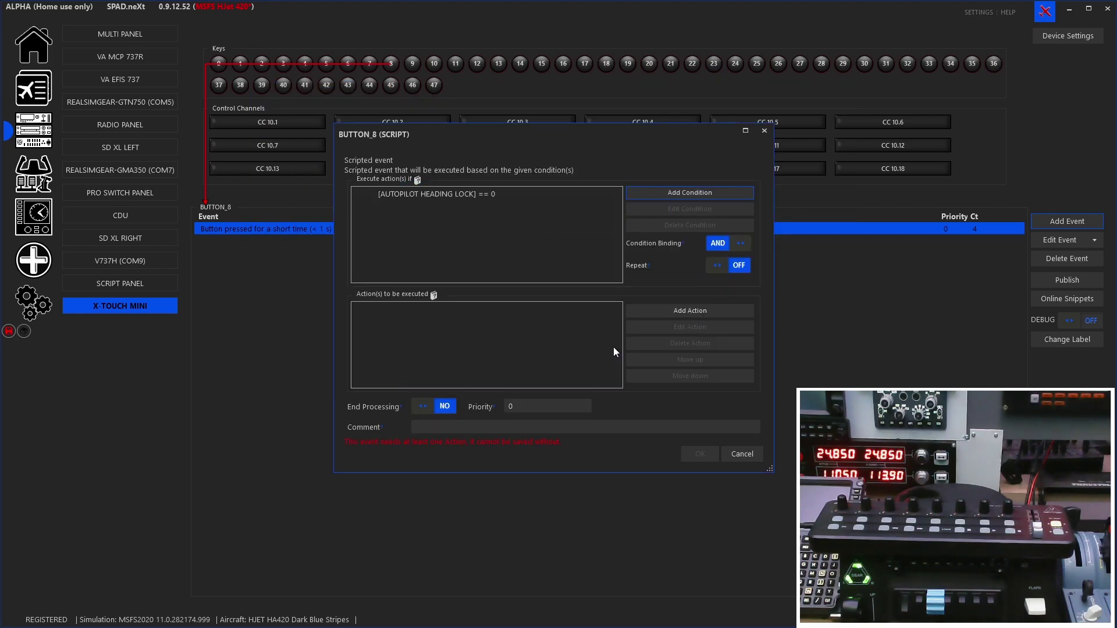
- Add an external output action to the scripted event, with X-TOUCH MINI as device and Note Off as target
{"action": "left_click", "coordinate": [655, 313]}
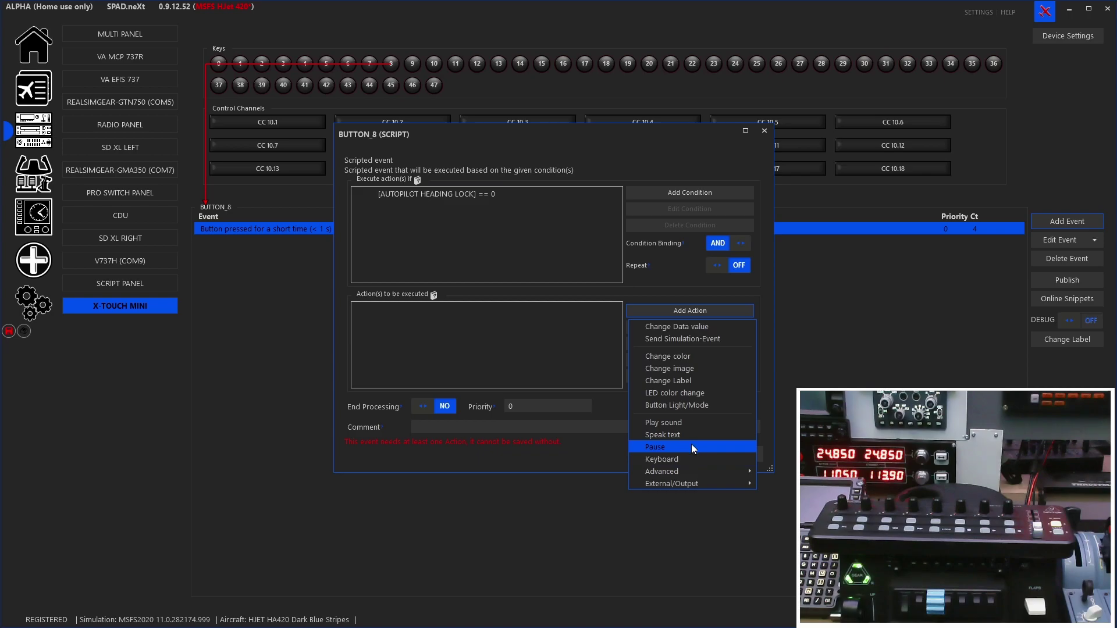
{"action": "mouse_move", "coordinate": [699, 484]}
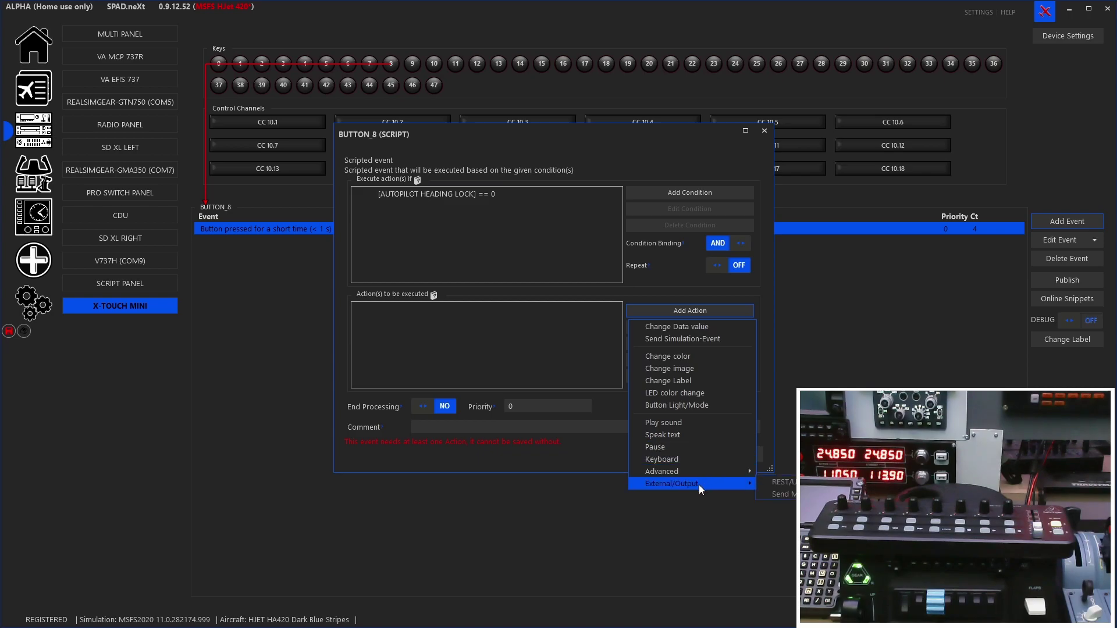
{"action": "left_click", "coordinate": [780, 494]}
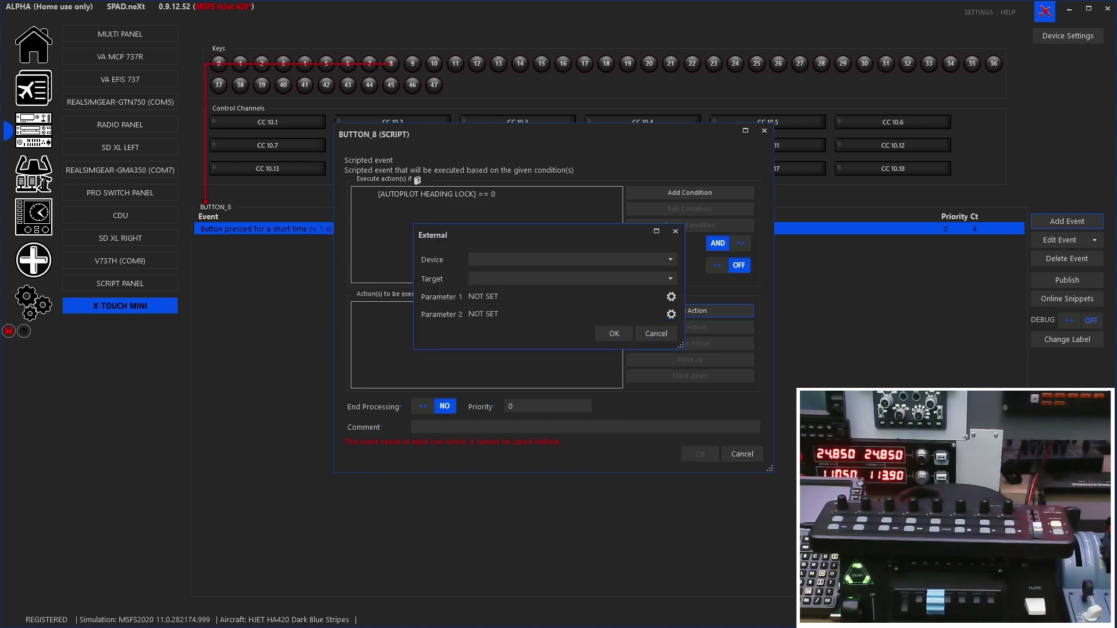
{"action": "left_click", "coordinate": [514, 260]}
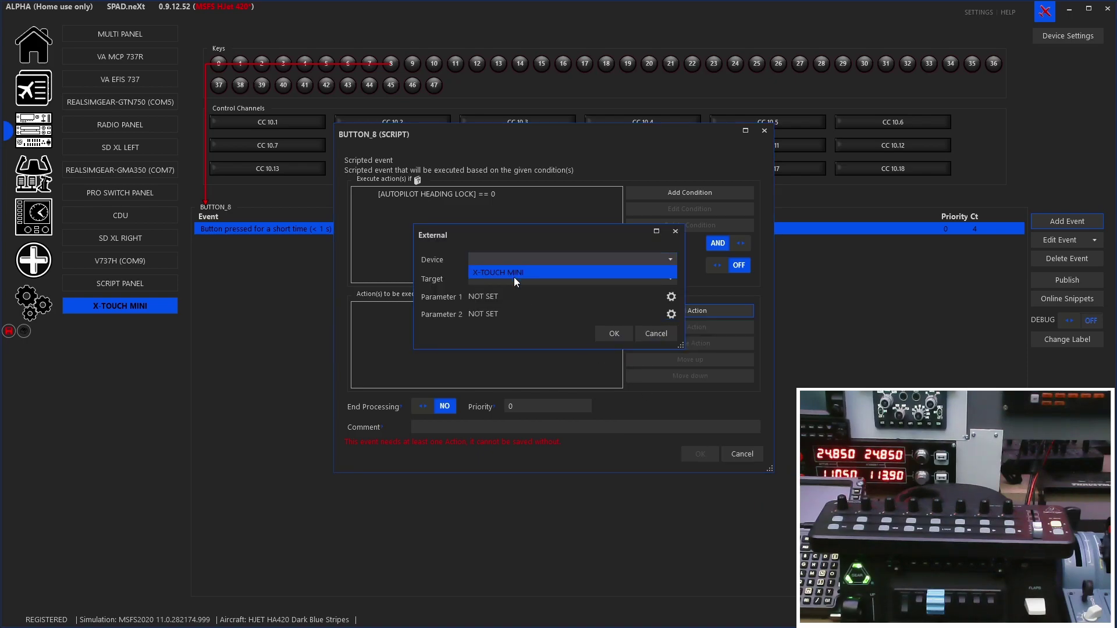
{"action": "left_click", "coordinate": [515, 277]}
{"action": "left_click", "coordinate": [514, 283]}
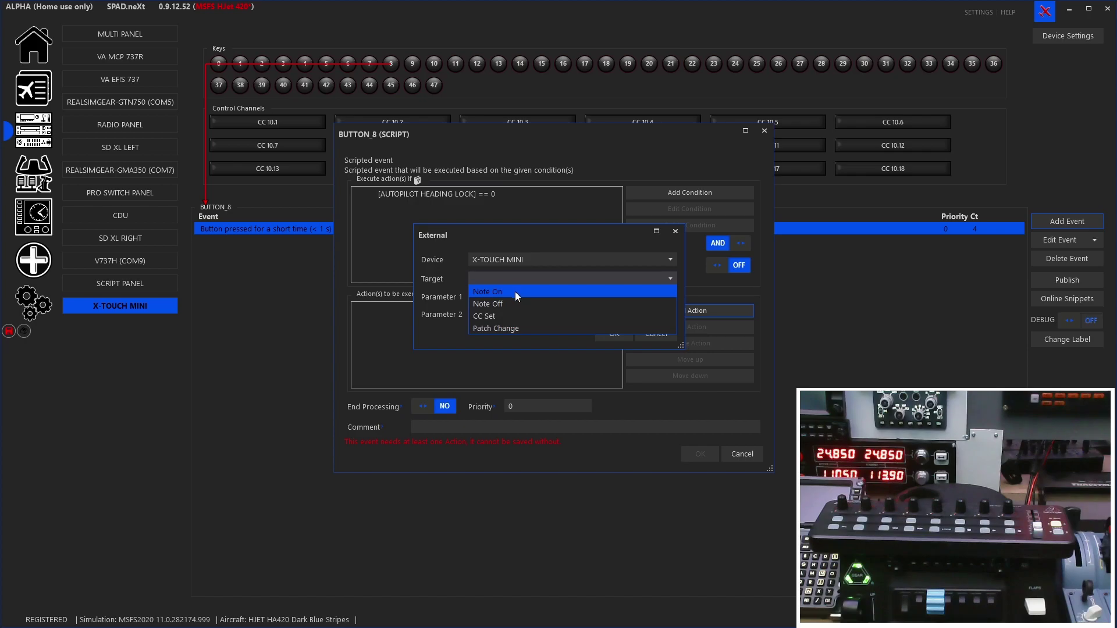
{"action": "left_click", "coordinate": [515, 302]}
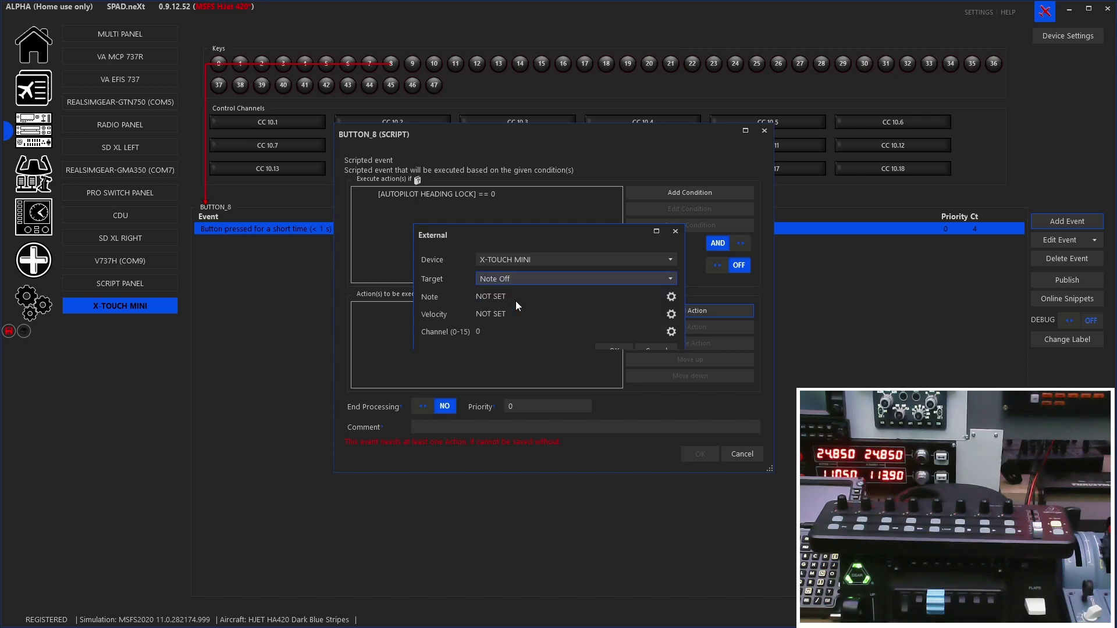
- Set the Note Off action's note, velocity and channel to 0, then save the scripted event and the profile
{"action": "left_click", "coordinate": [671, 298]}
{"action": "left_click", "coordinate": [466, 254]}
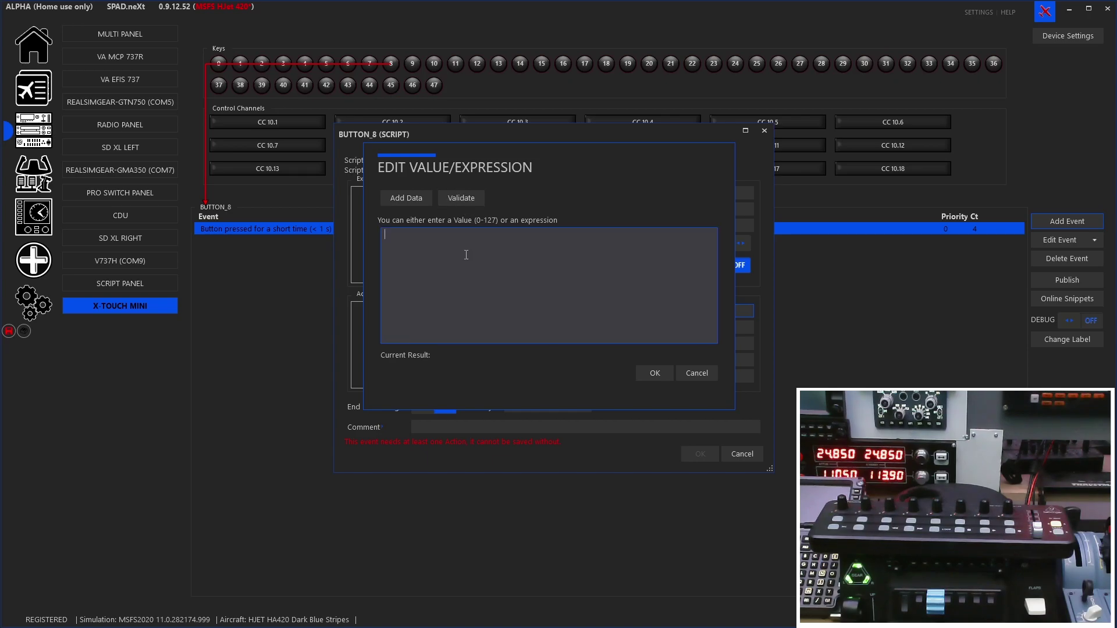
{"action": "left_click", "coordinate": [647, 376]}
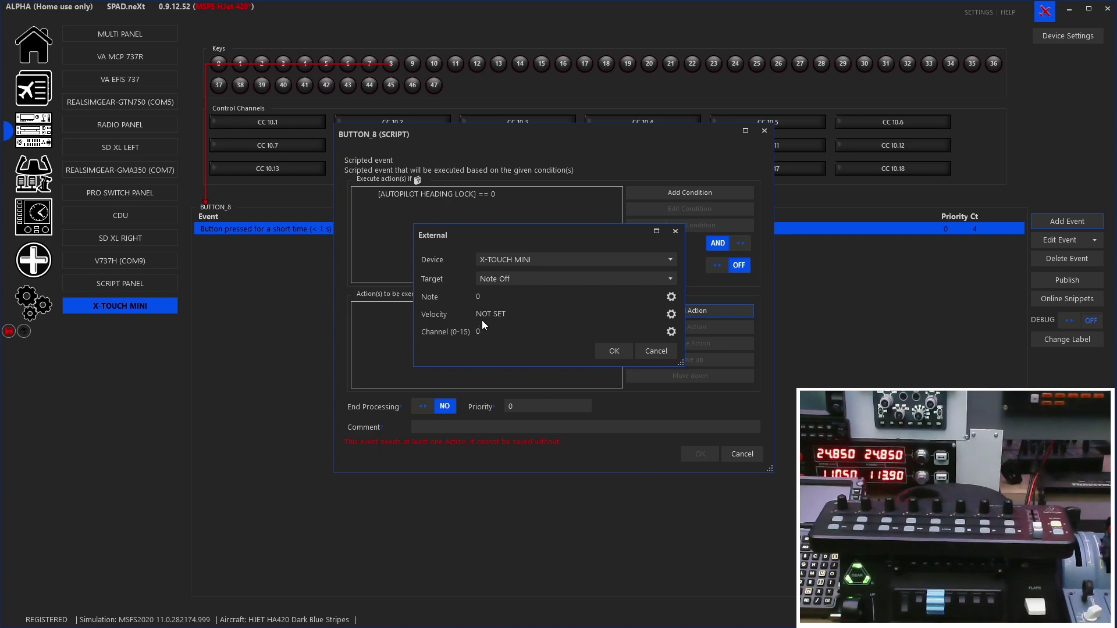
{"action": "left_click", "coordinate": [671, 314]}
{"action": "left_click", "coordinate": [603, 286]}
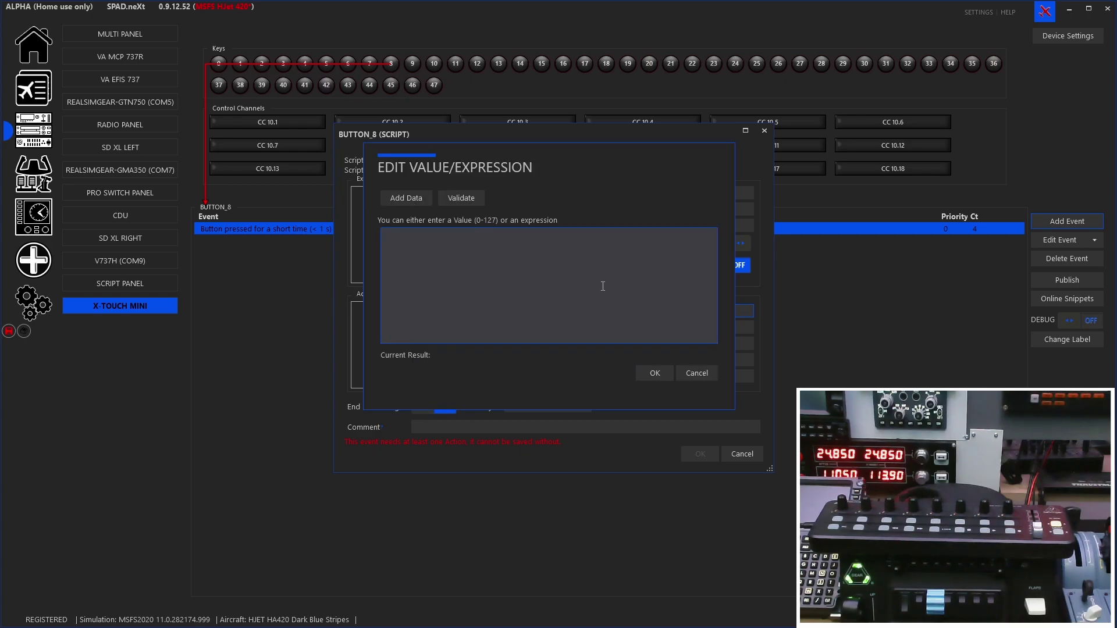
{"action": "type", "text": "0"}
{"action": "left_click", "coordinate": [646, 377]}
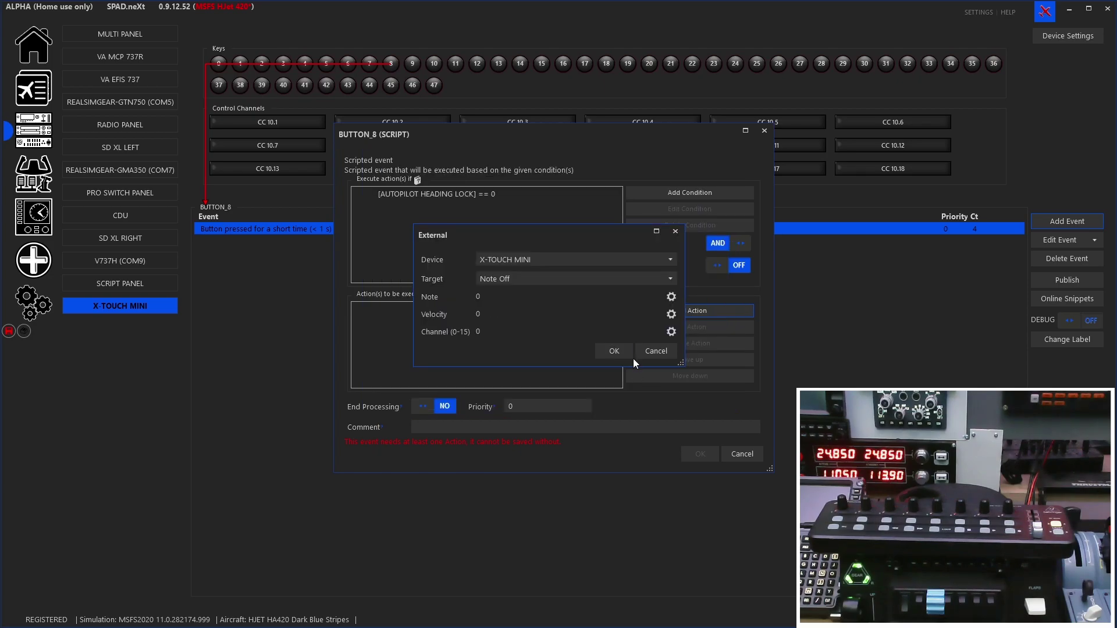
{"action": "left_click", "coordinate": [672, 333]}
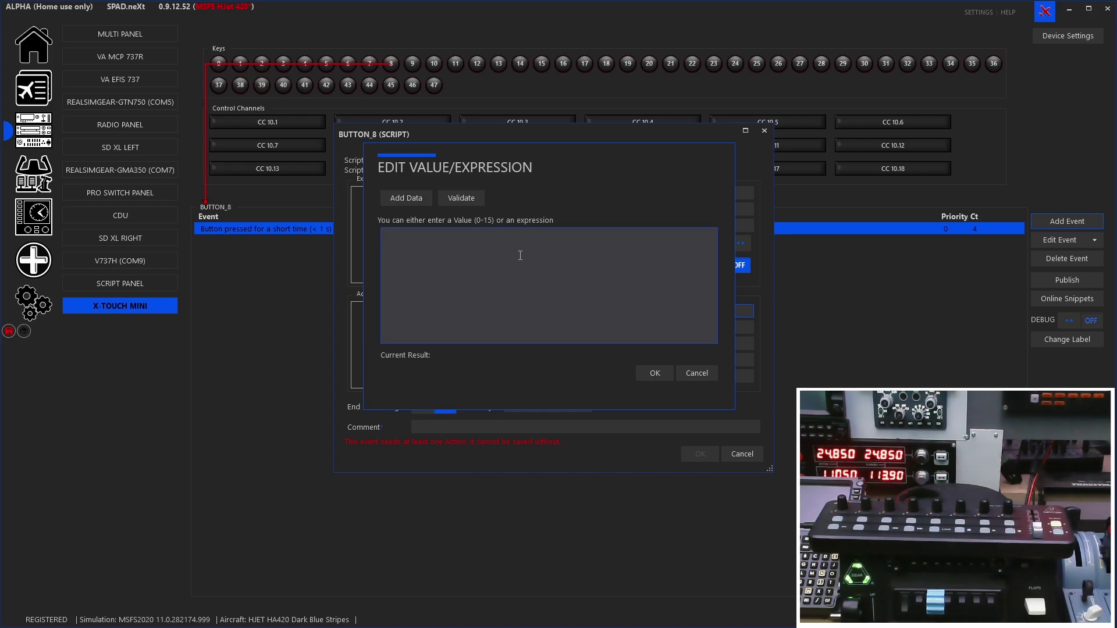
{"action": "left_click", "coordinate": [647, 373]}
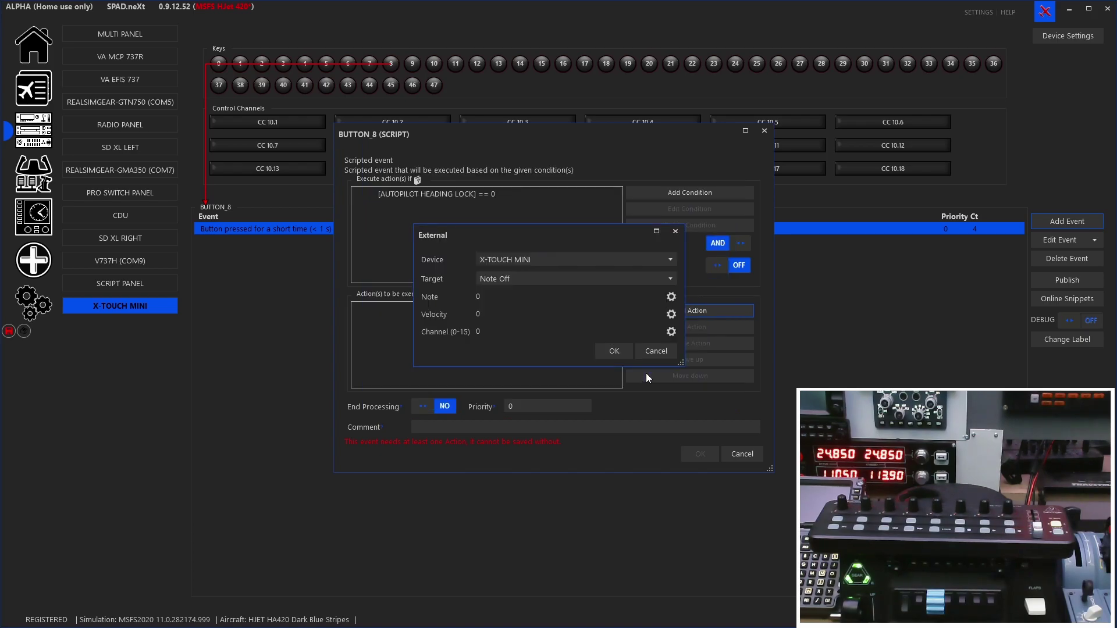
{"action": "left_click", "coordinate": [612, 352]}
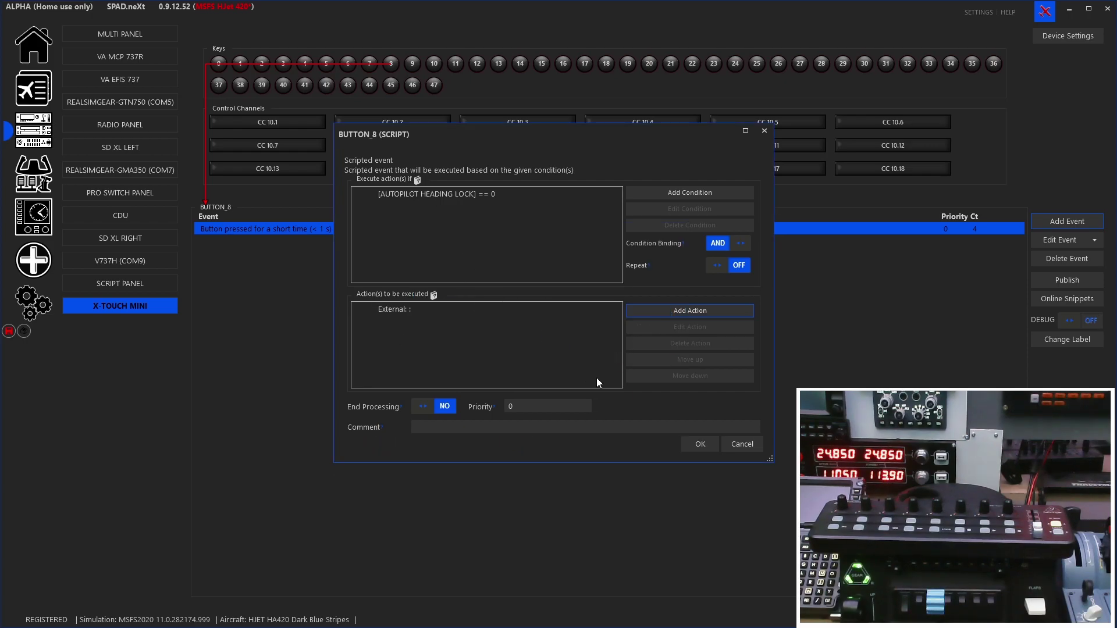
{"action": "left_click", "coordinate": [699, 444]}
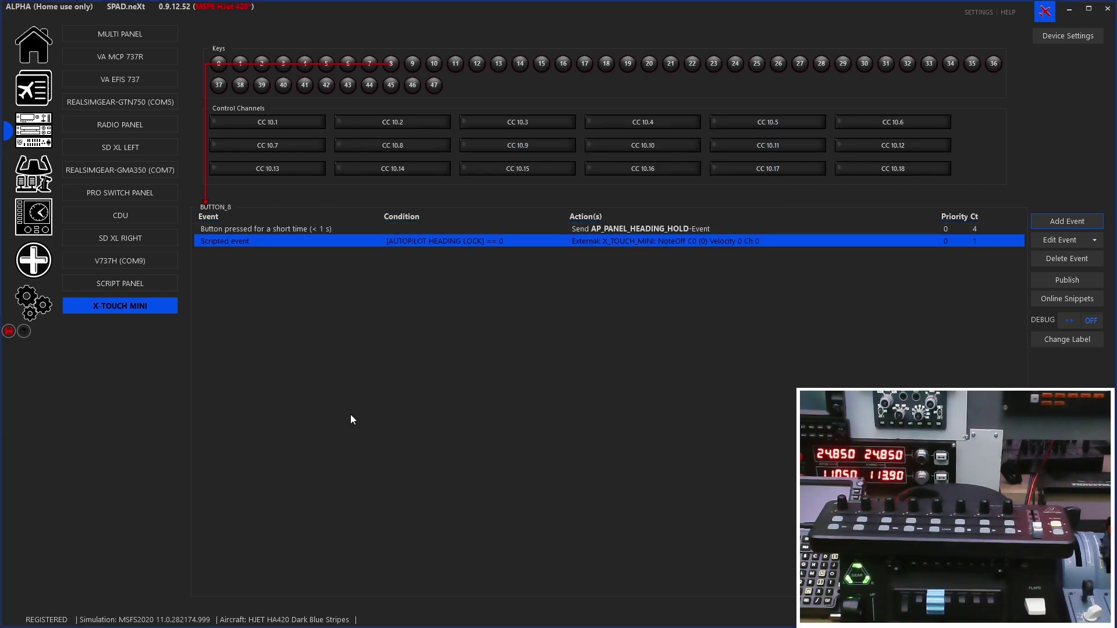
{"action": "left_click", "coordinate": [9, 331]}
- Duplicate the heading lock scripted event within button 8 by copying and pasting it
{"action": "left_click", "coordinate": [1094, 244]}
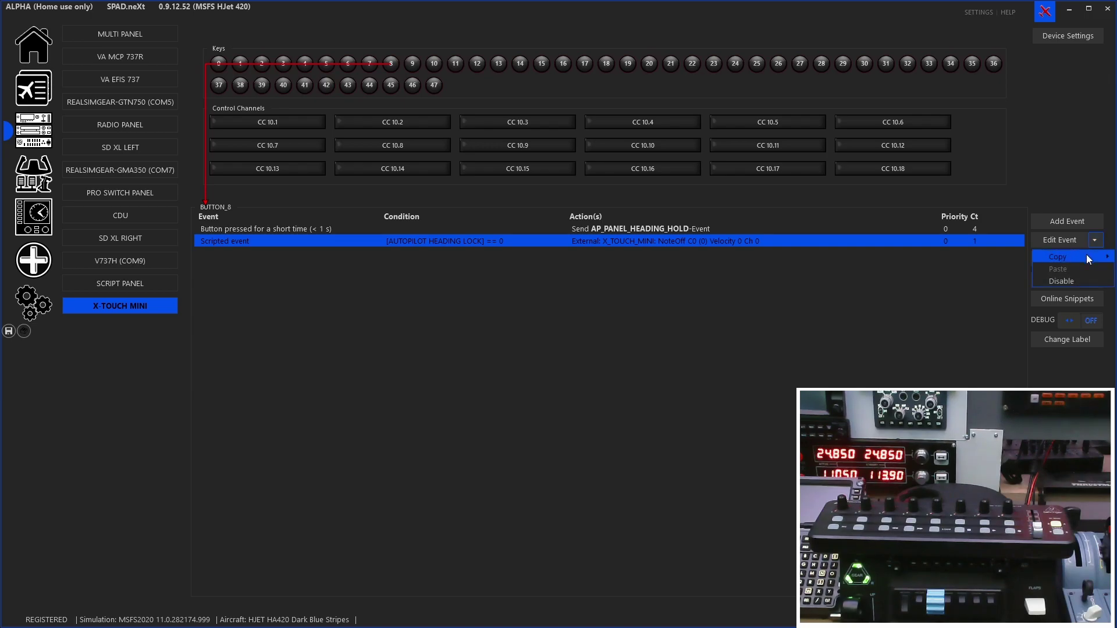
{"action": "mouse_move", "coordinate": [1080, 256]}
{"action": "left_click", "coordinate": [1001, 257]}
{"action": "left_click", "coordinate": [1094, 241]}
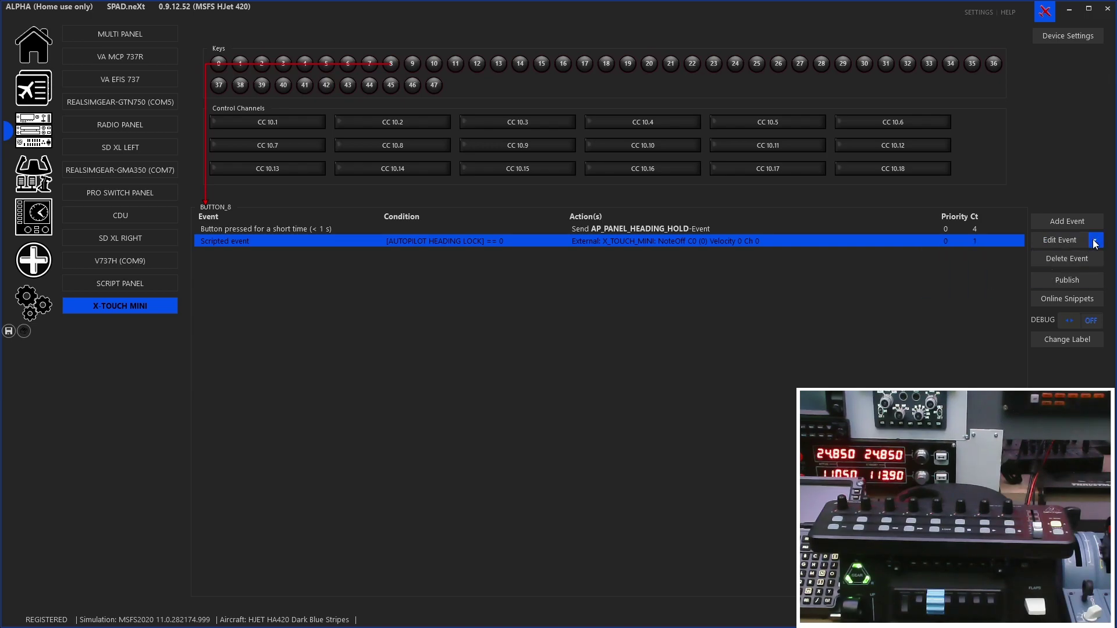
{"action": "left_click", "coordinate": [1074, 270]}
- Open the pasted scripted event and set its AUTOPILOT HEADING LOCK condition to equals 1
{"action": "double_click", "coordinate": [721, 253]}
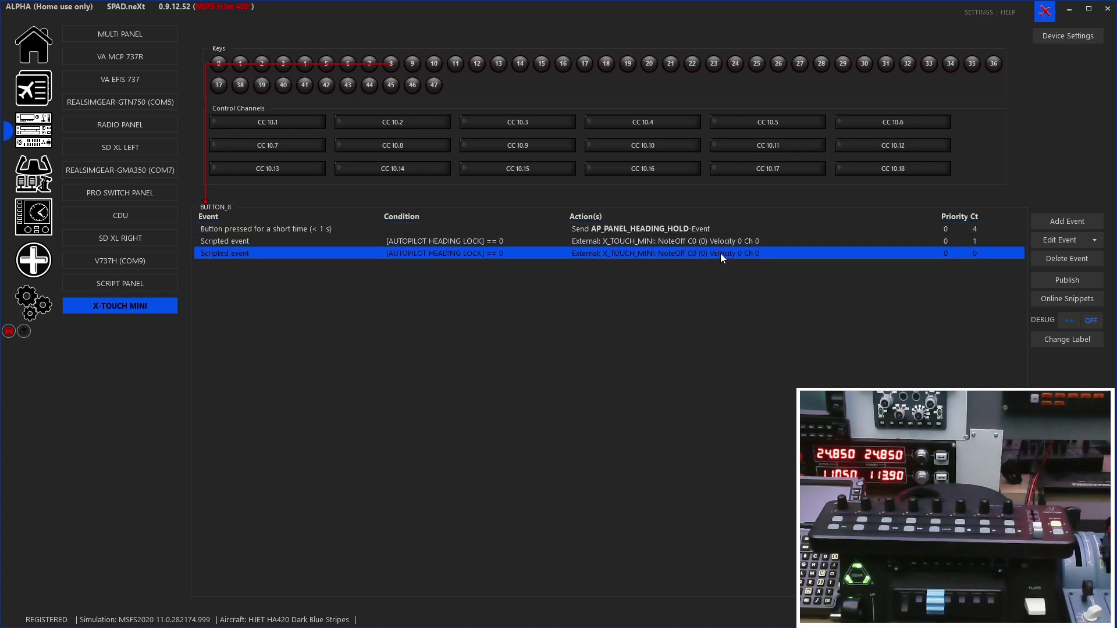
{"action": "double_click", "coordinate": [550, 320]}
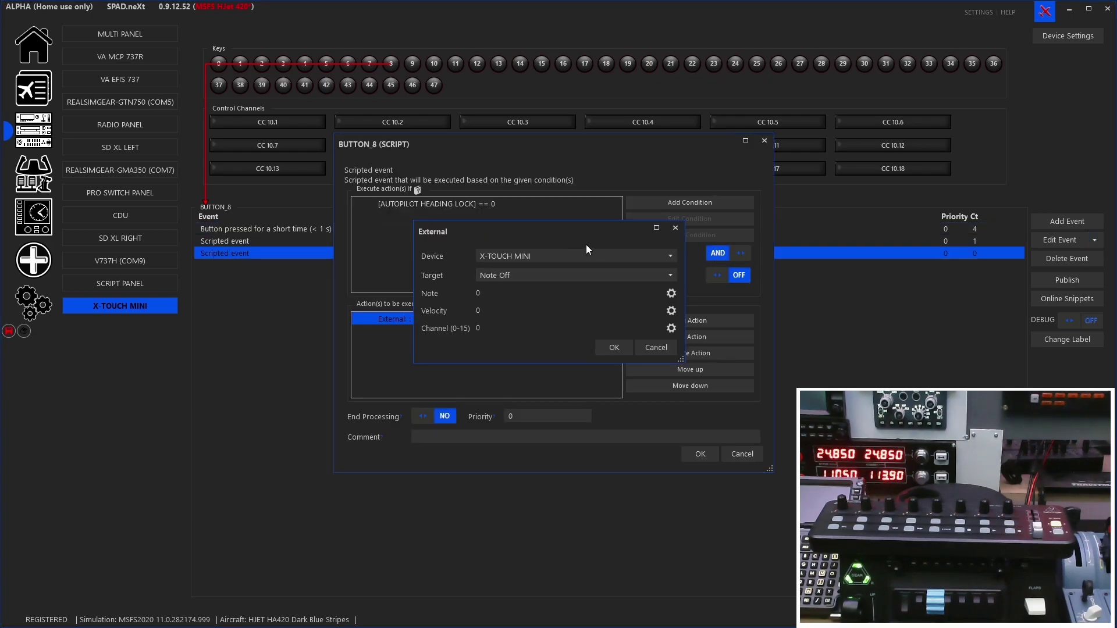
{"action": "left_click", "coordinate": [654, 348]}
{"action": "double_click", "coordinate": [574, 204]}
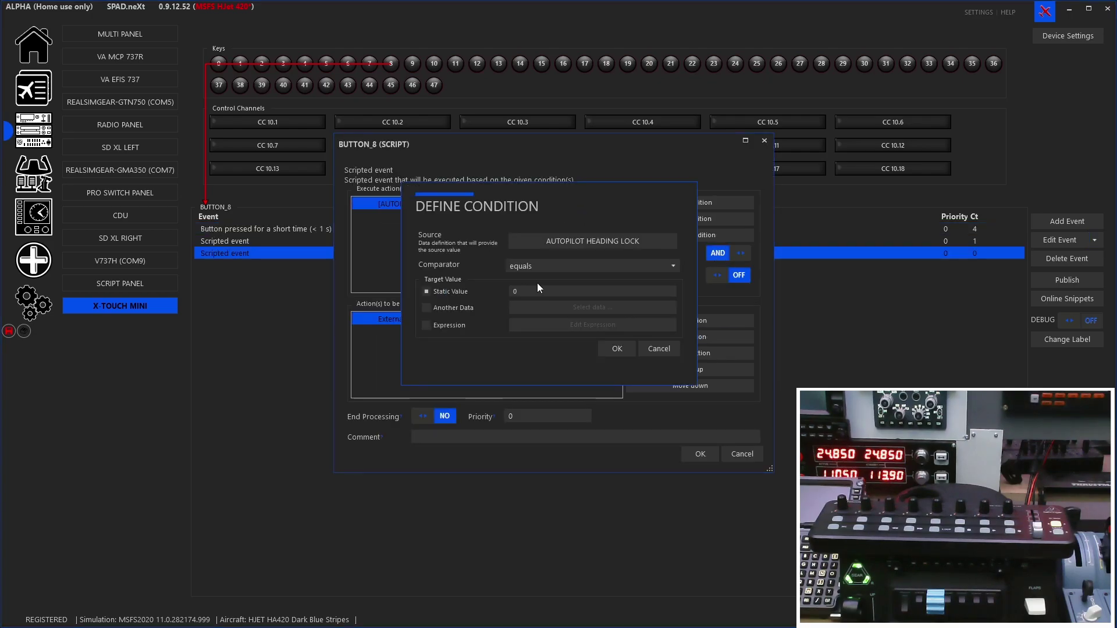
{"action": "left_click", "coordinate": [541, 290]}
{"action": "type", "text": "1"}
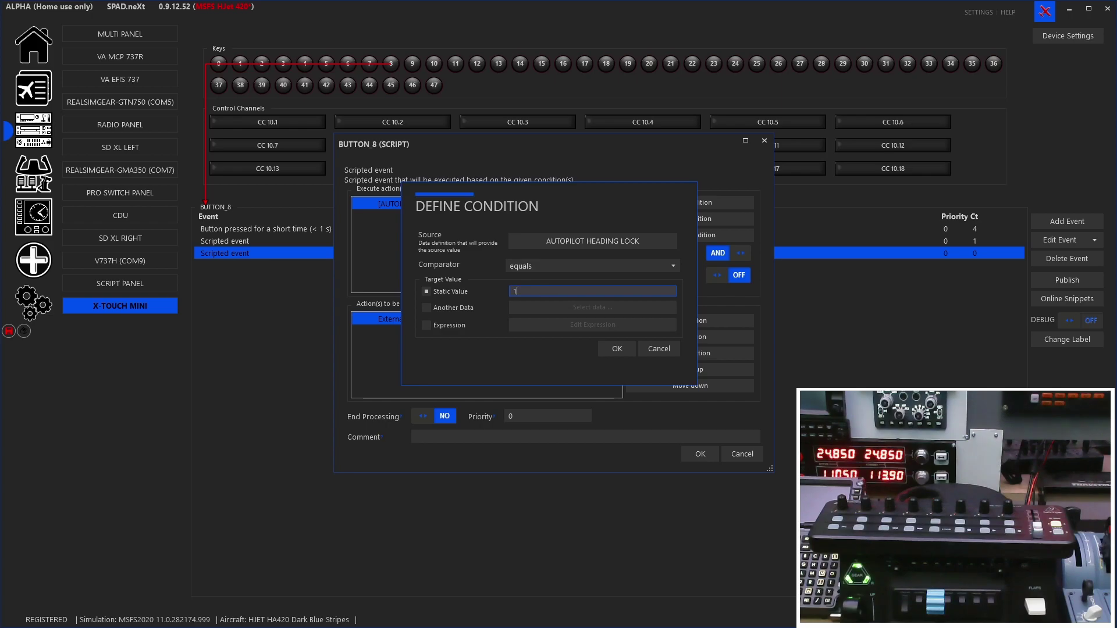
{"action": "left_click", "coordinate": [622, 351]}
- Change the copied event's action to Note On with note 0 and velocity 1, then save the event and the profile
{"action": "double_click", "coordinate": [573, 319]}
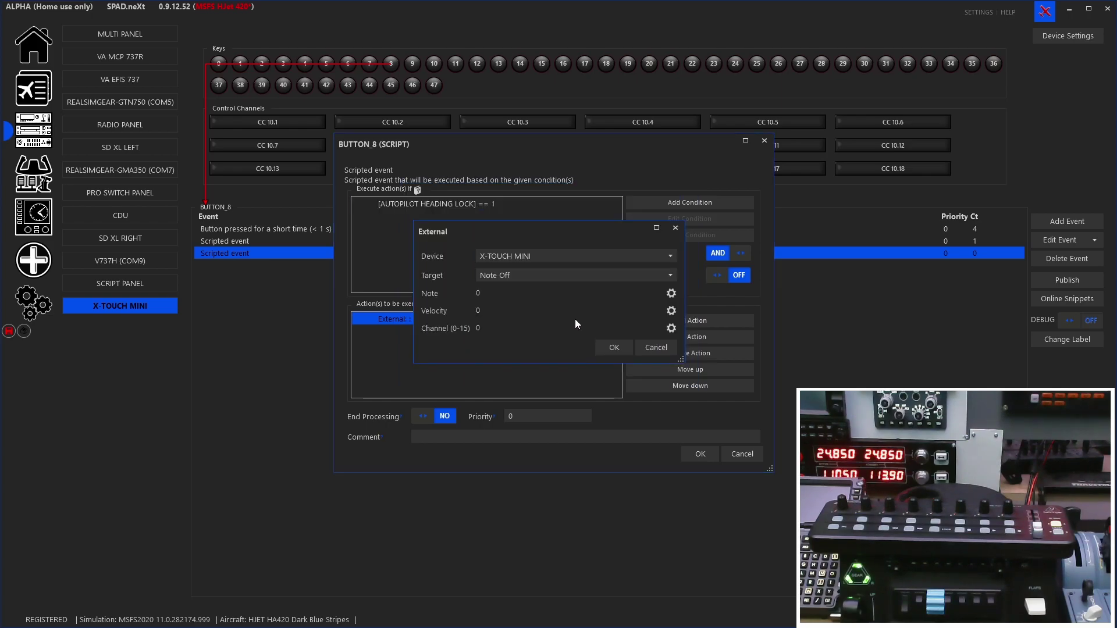
{"action": "left_click", "coordinate": [547, 278]}
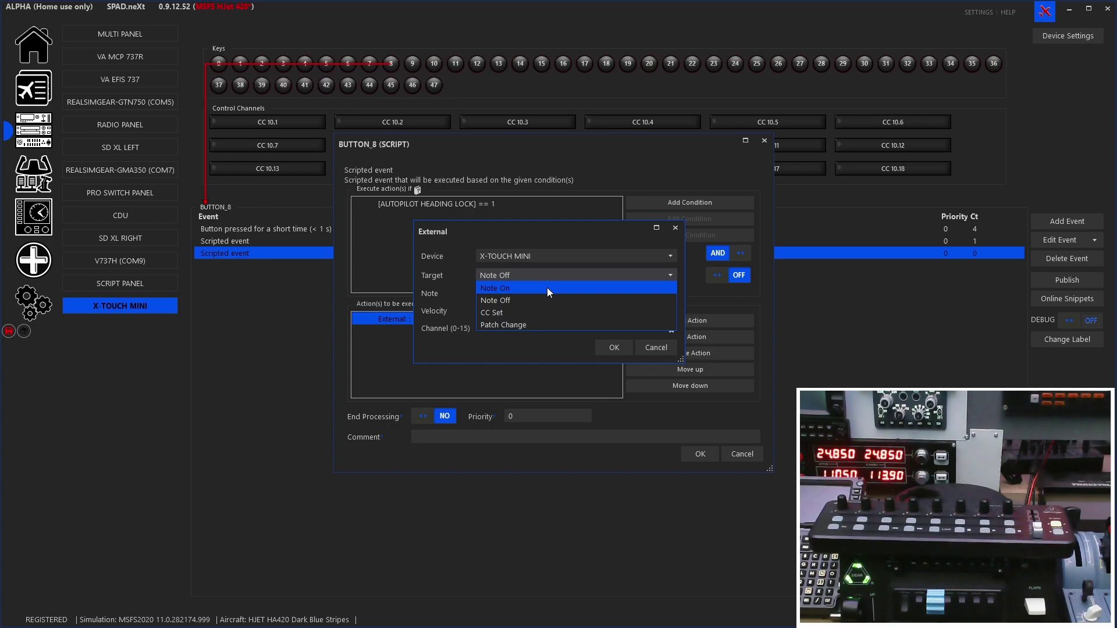
{"action": "left_click", "coordinate": [547, 288]}
{"action": "left_click", "coordinate": [670, 294]}
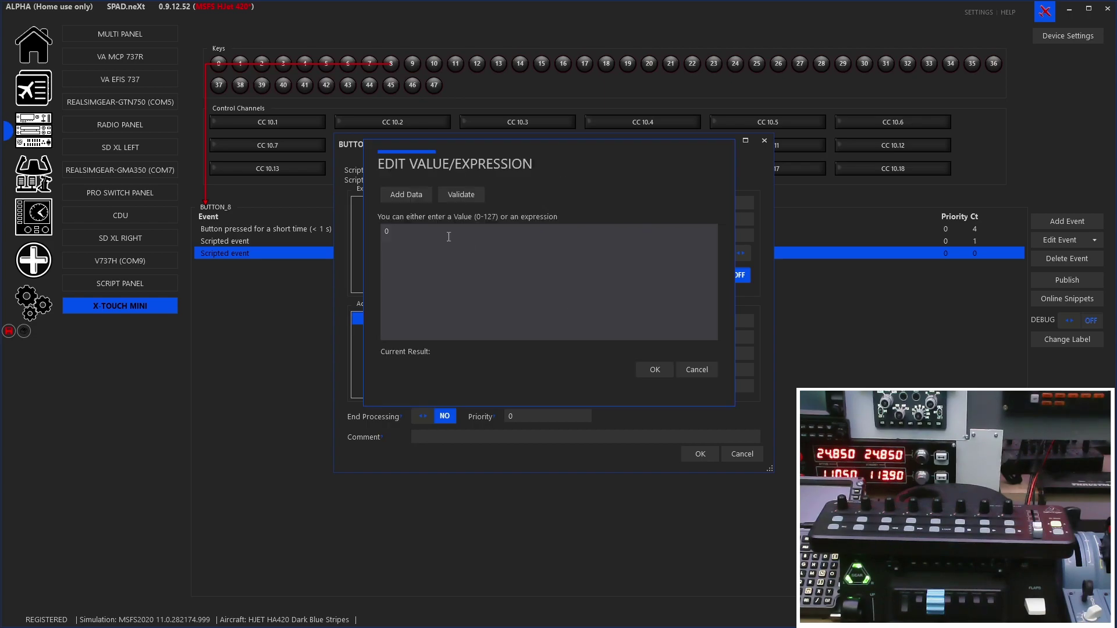
{"action": "left_click", "coordinate": [635, 364]}
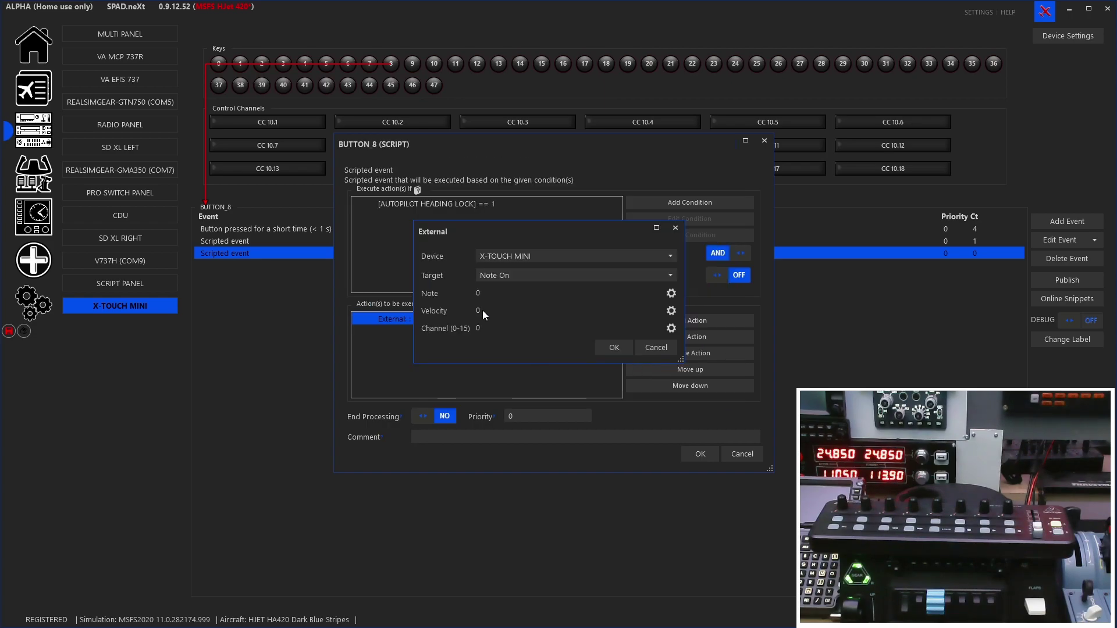
{"action": "left_click", "coordinate": [671, 310]}
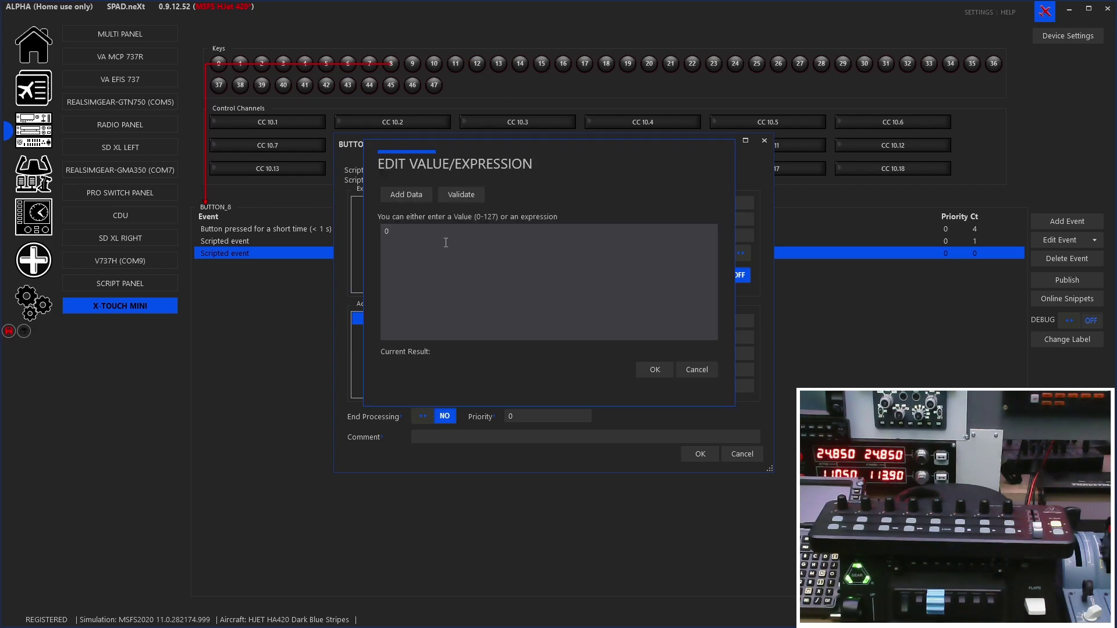
{"action": "type", "text": "1"}
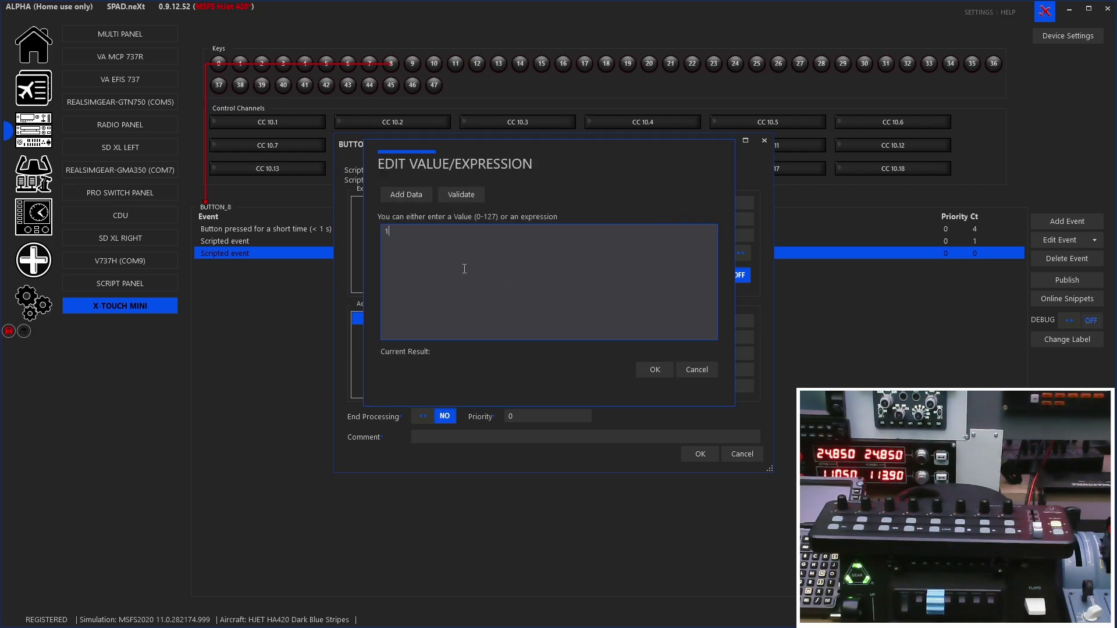
{"action": "left_click", "coordinate": [652, 370]}
{"action": "left_click", "coordinate": [616, 351]}
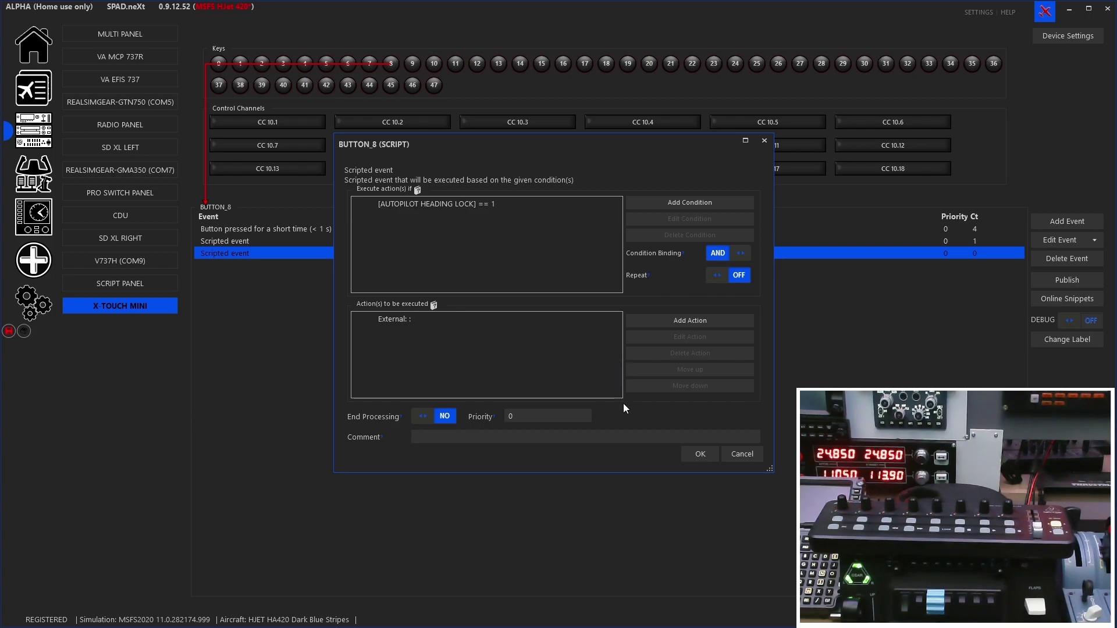
{"action": "left_click", "coordinate": [698, 457]}
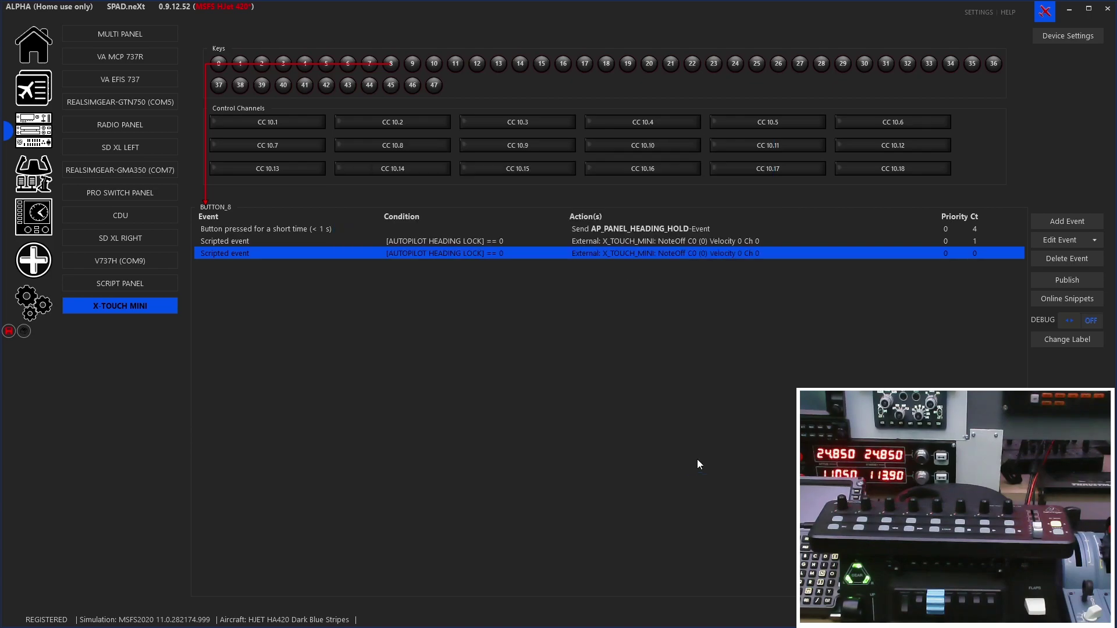
{"action": "left_click", "coordinate": [9, 332]}
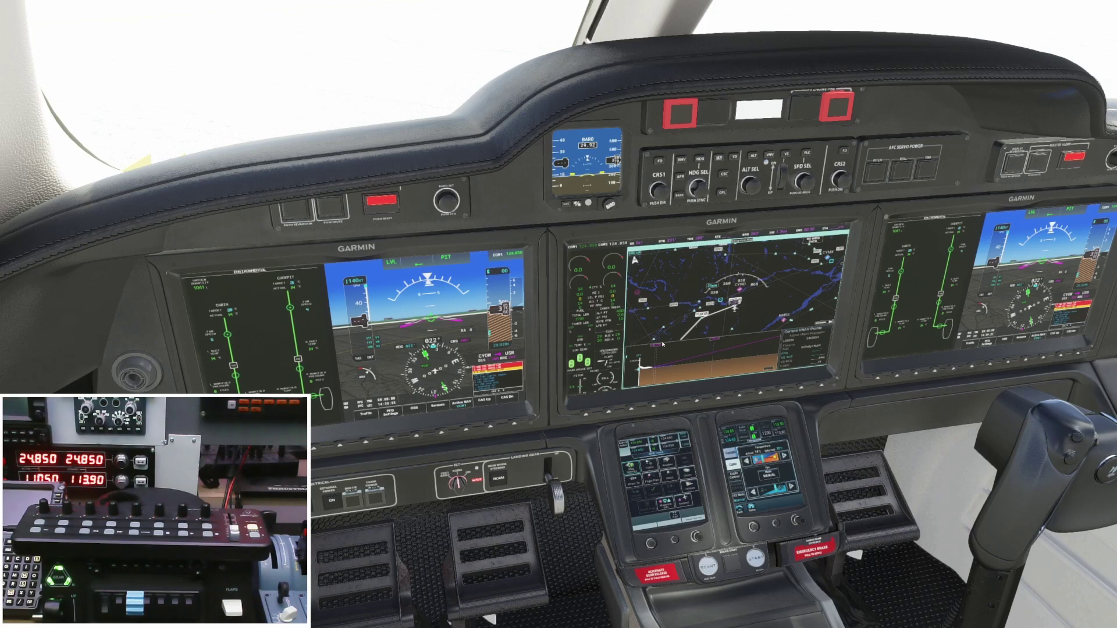
- Switch to the flight simulator and toggle heading mode on the cockpit's autopilot panel to test the button light
{"action": "left_click", "coordinate": [701, 161]}
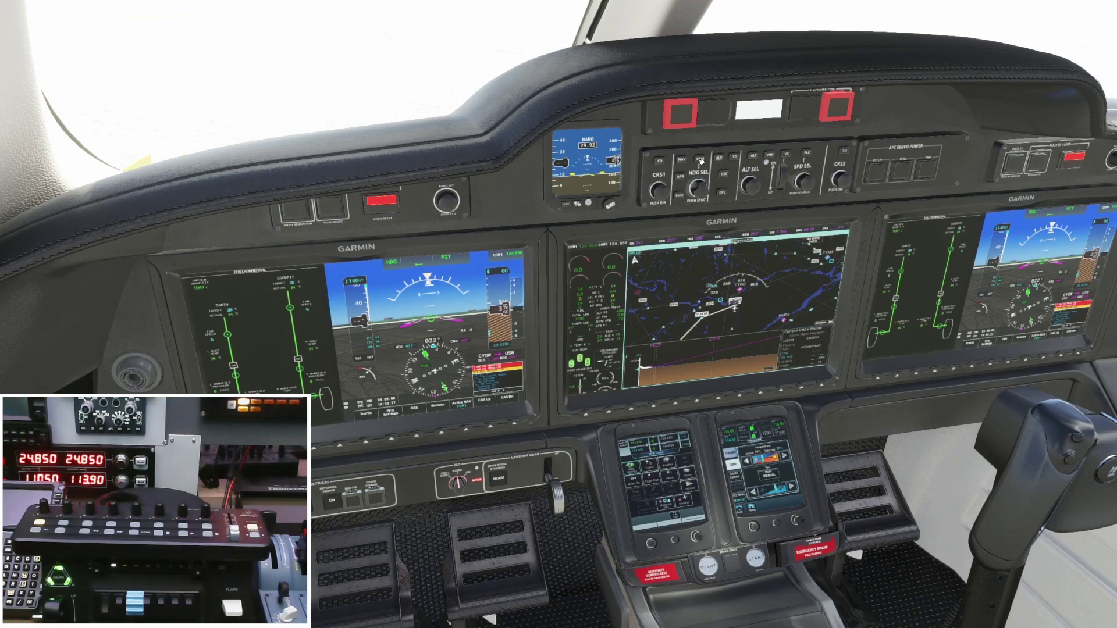